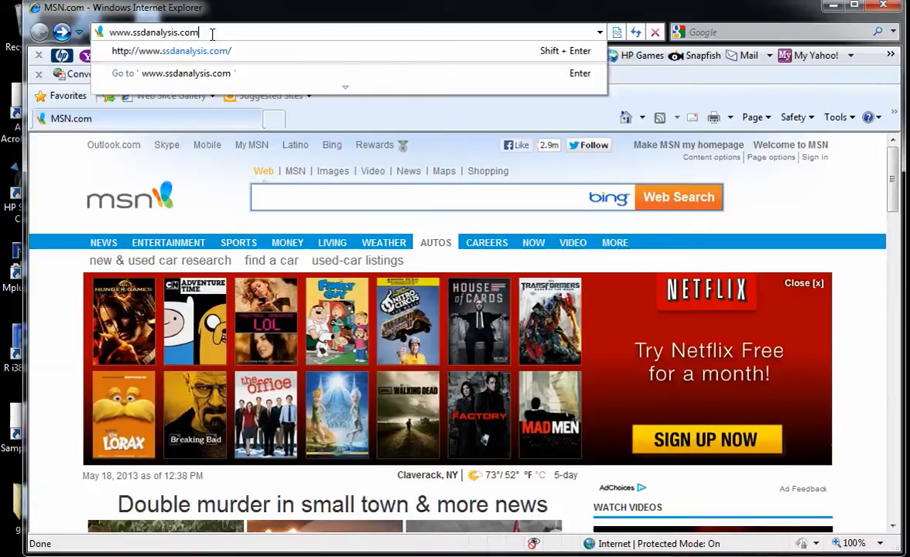
key("Return")
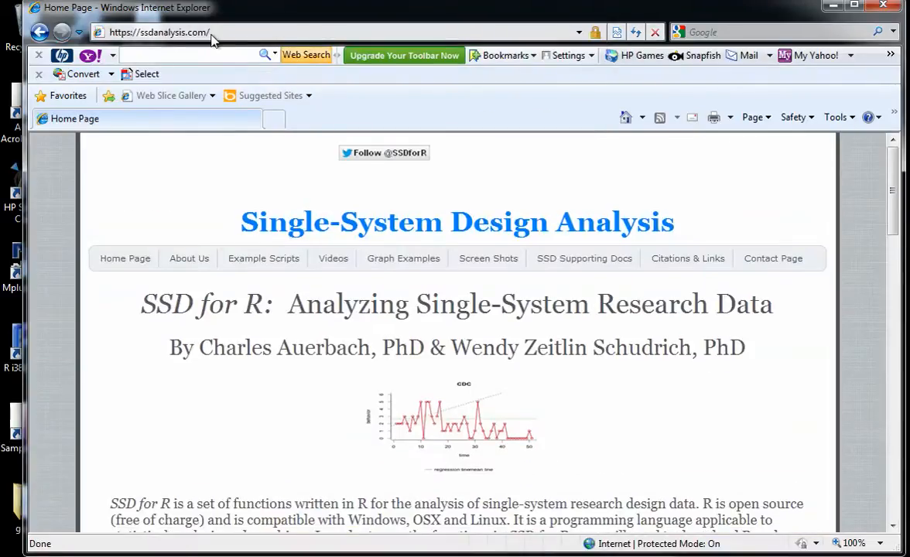
scroll(218, 194, "down", 5)
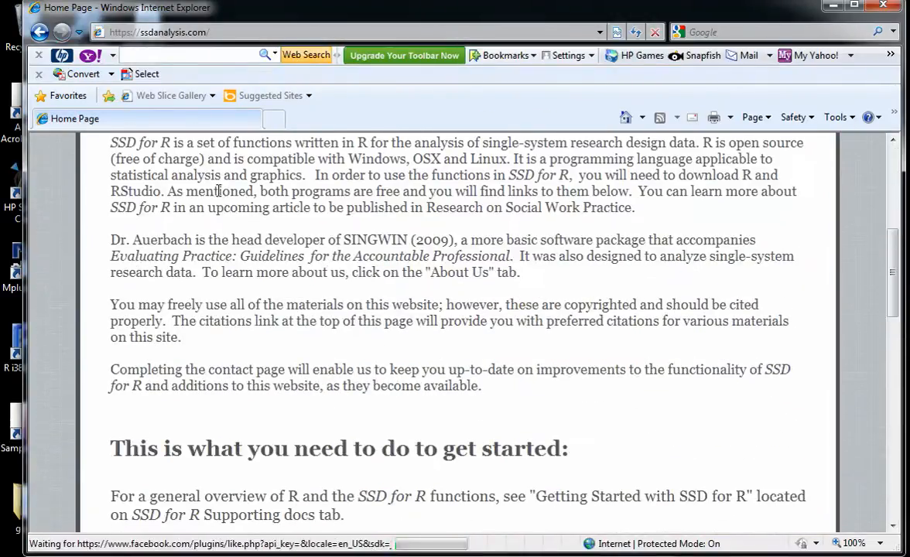
scroll(219, 190, "down", 5)
scroll(219, 191, "up", 3)
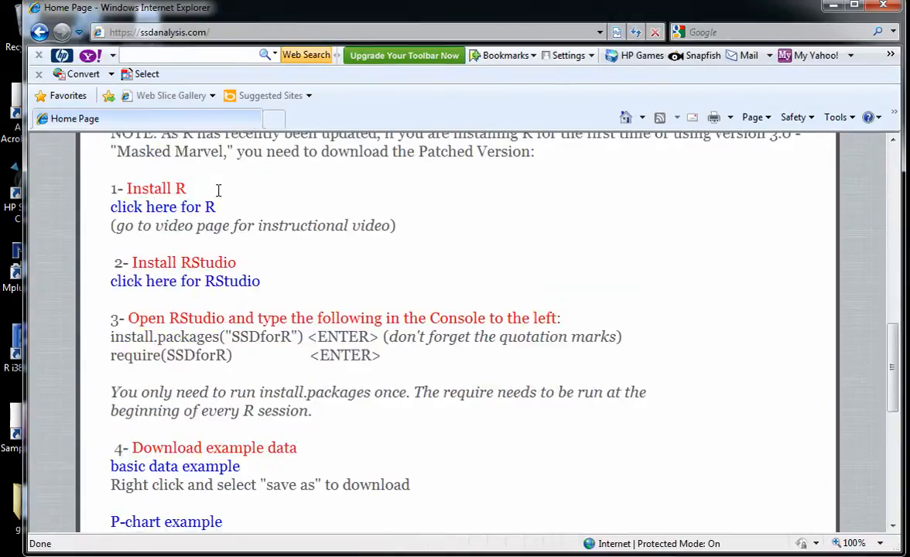
scroll(219, 190, "down", 1)
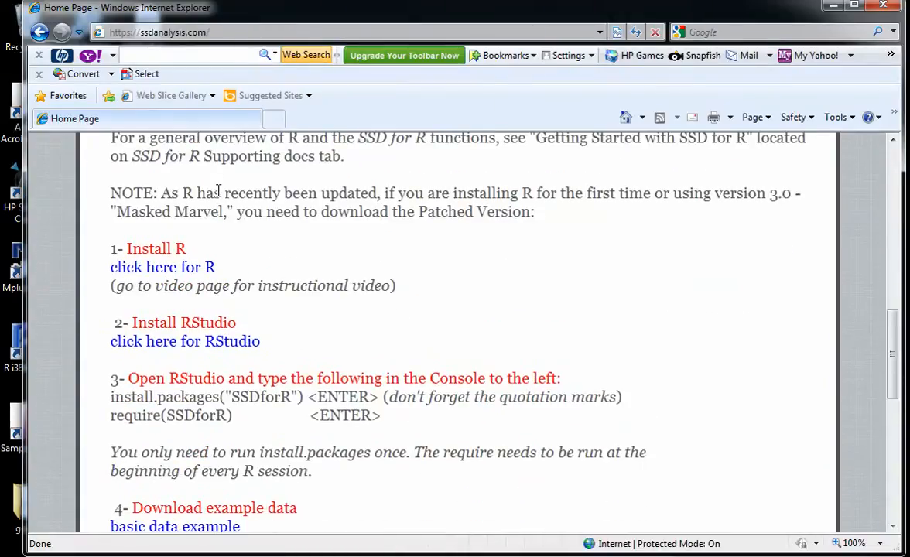
left_click(170, 273)
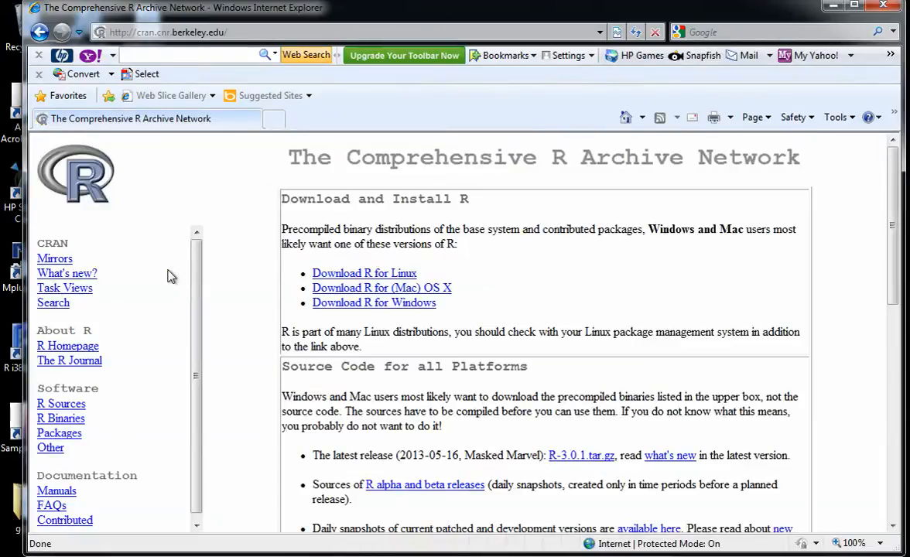
Step: Download the first-time base installer of R 3.0.1 for Windows from CRAN, choosing to run the file directly
left_click(382, 305)
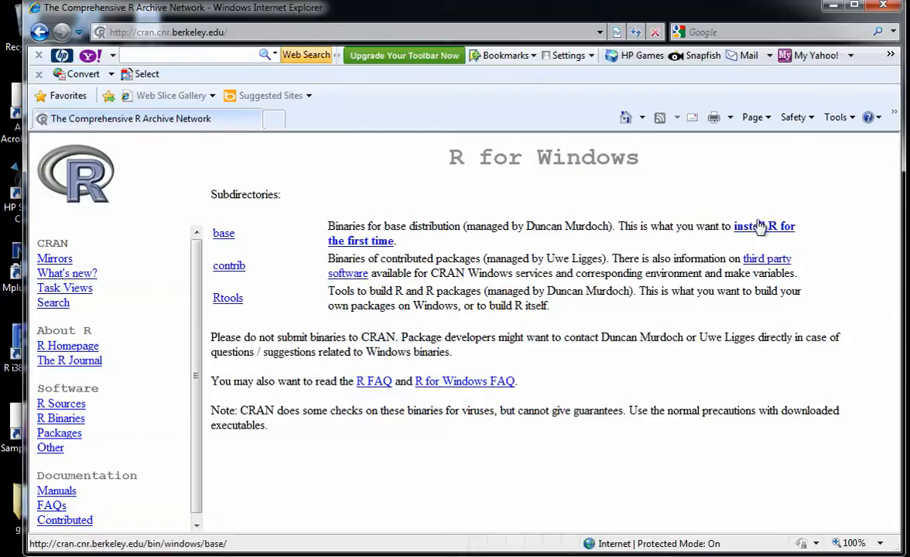
left_click(759, 228)
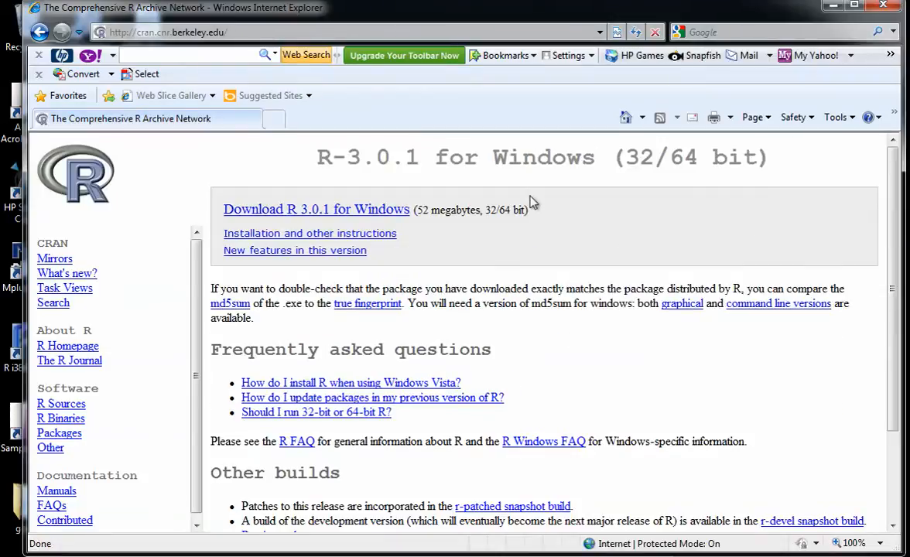
left_click(358, 215)
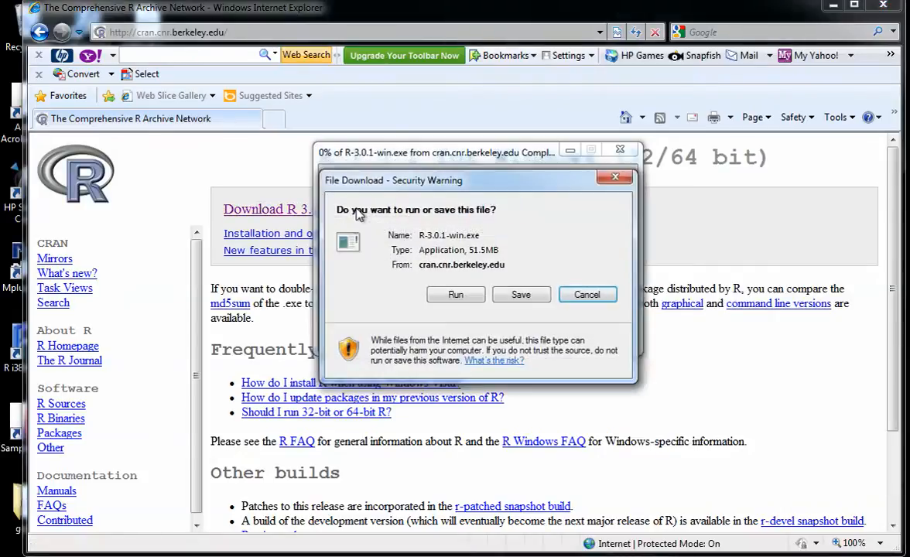
left_click(455, 295)
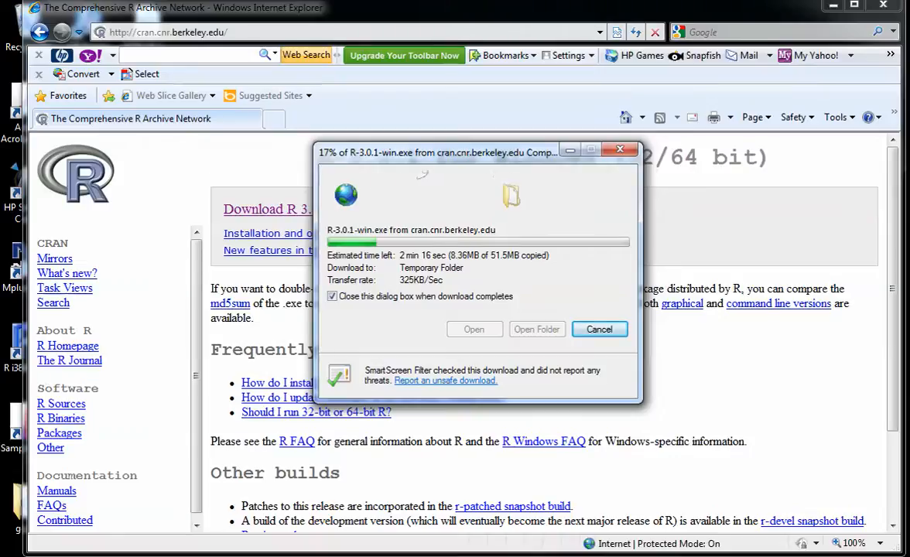
left_click(616, 1)
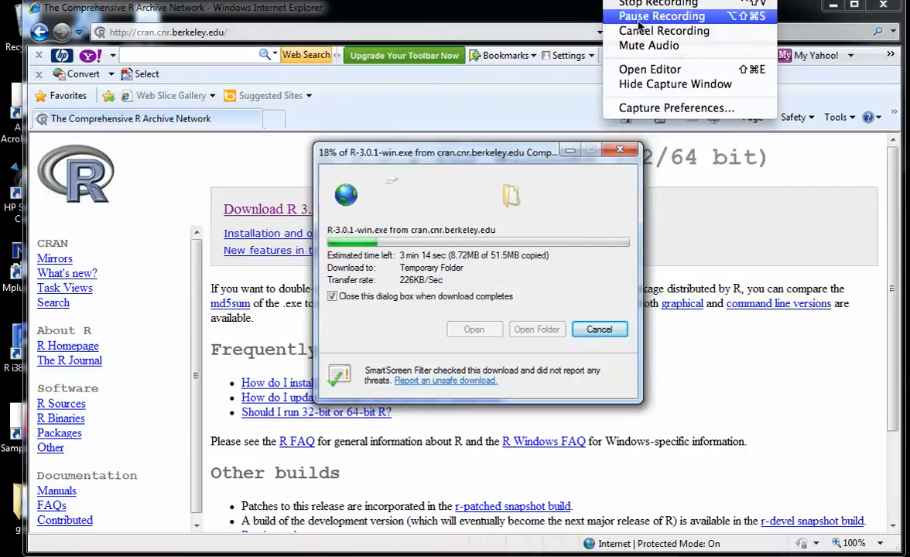
left_click(634, 17)
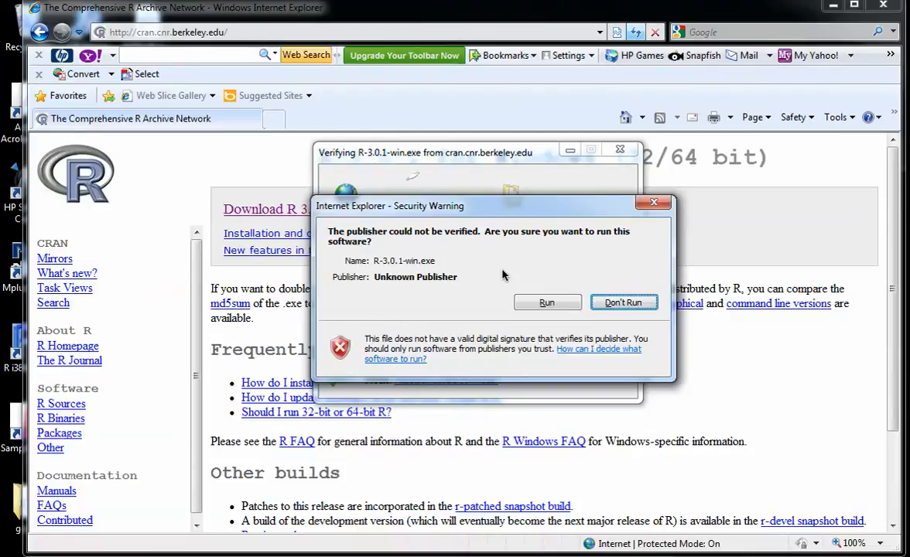
Step: Allow the R-3.0.1-win.exe installer to run and make changes, with English as the setup language
left_click(547, 303)
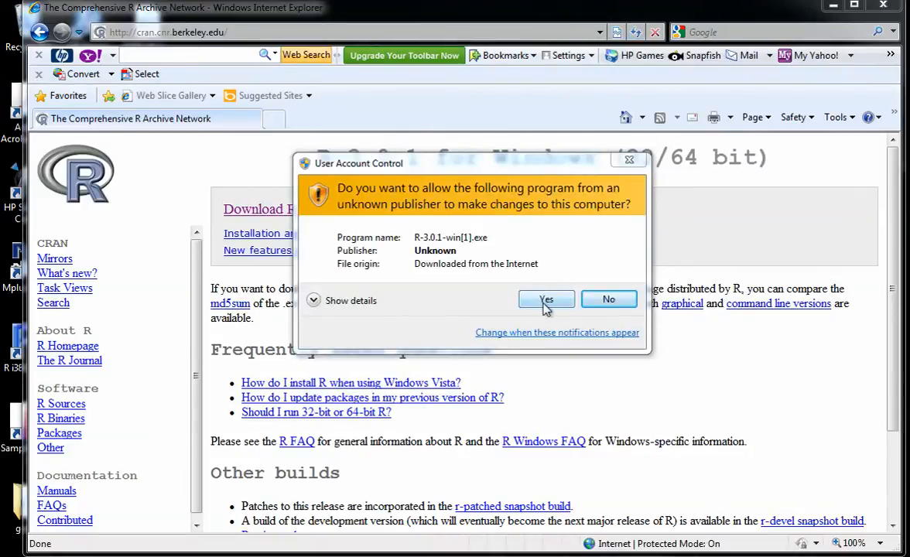
left_click(546, 302)
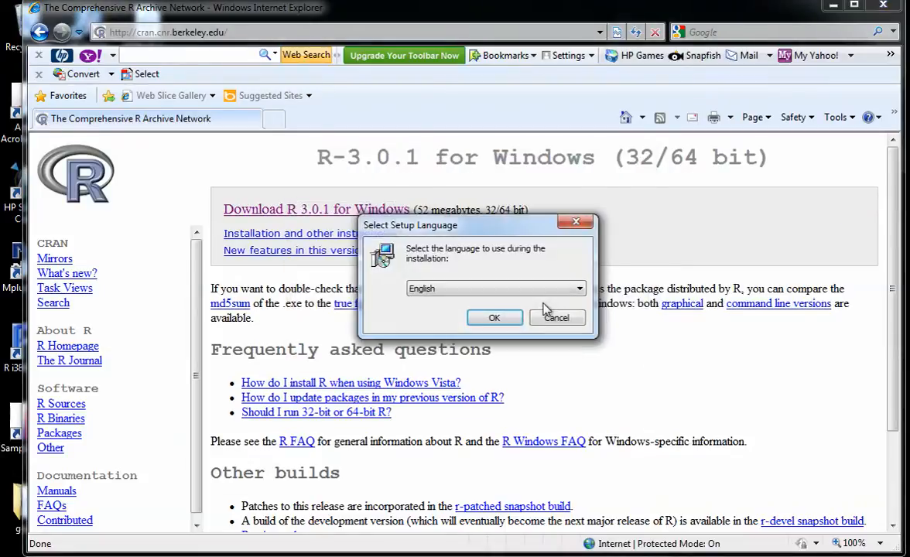
left_click(495, 319)
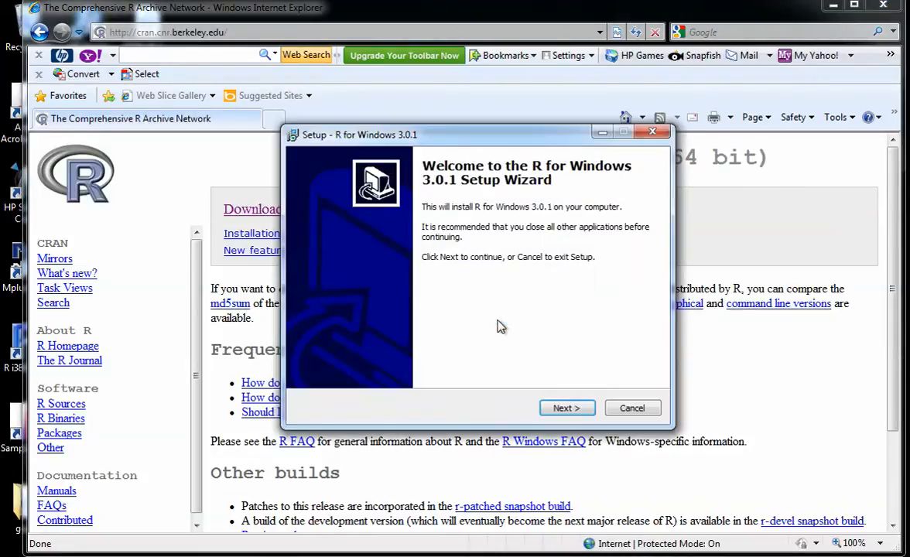
Step: Install R for Windows 3.0.1 in C:\Program Files\R\R-3.0.1 with default startup options and Start Menu folder R, and finish the setup
left_click(565, 408)
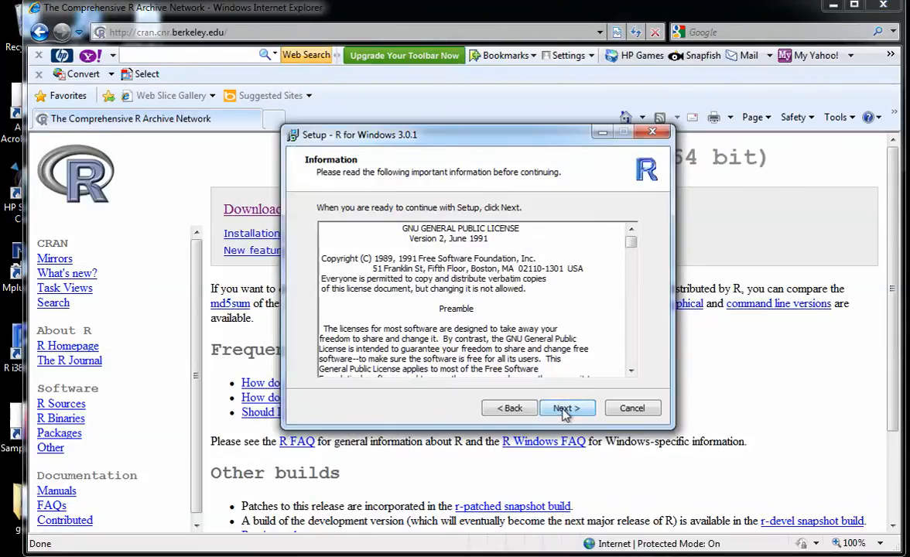
left_click(565, 409)
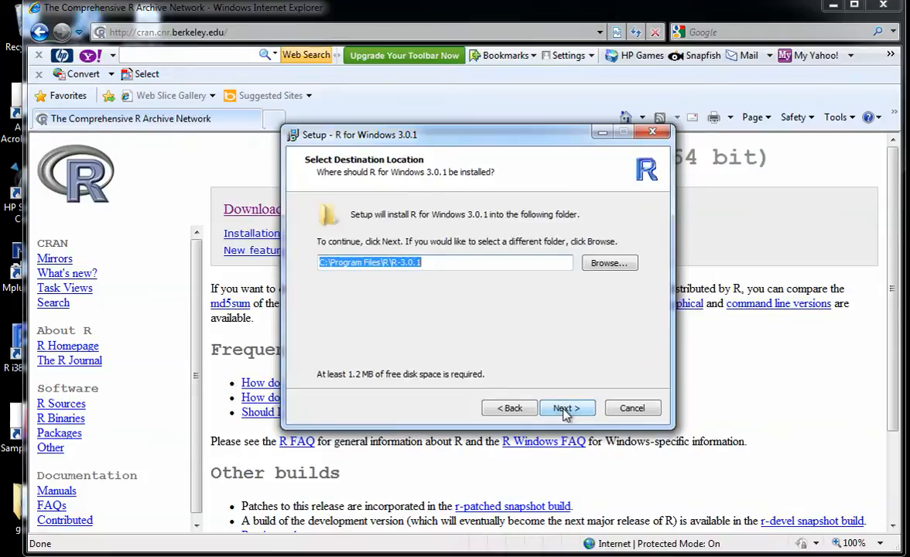
left_click(566, 410)
left_click(566, 409)
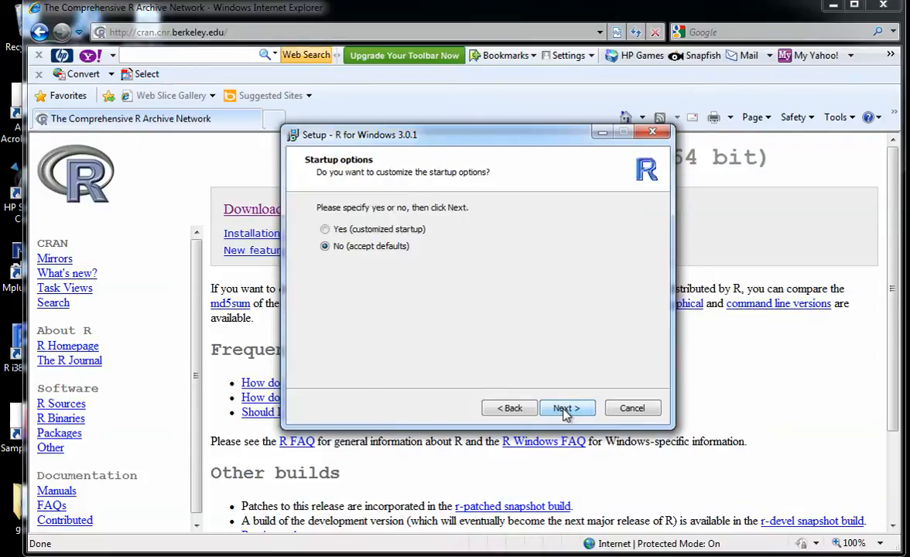
left_click(566, 408)
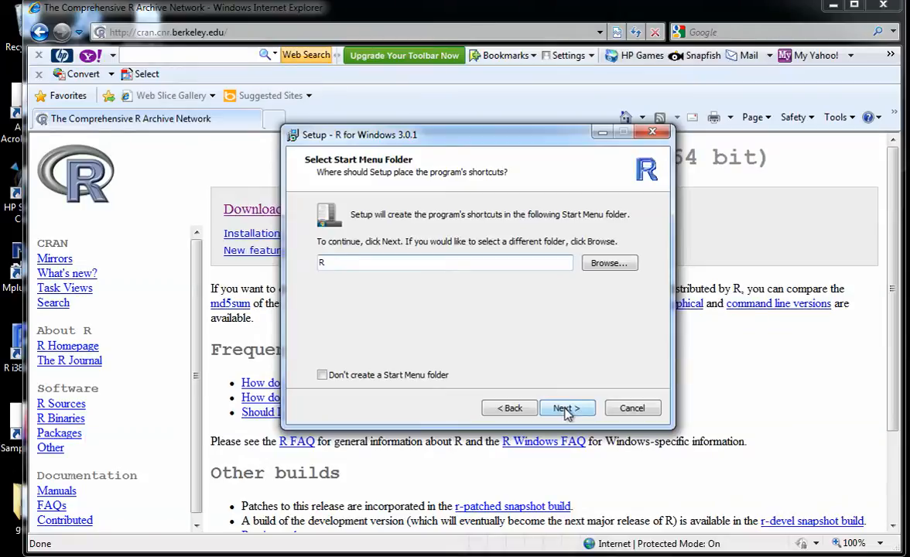
left_click(565, 409)
left_click(566, 408)
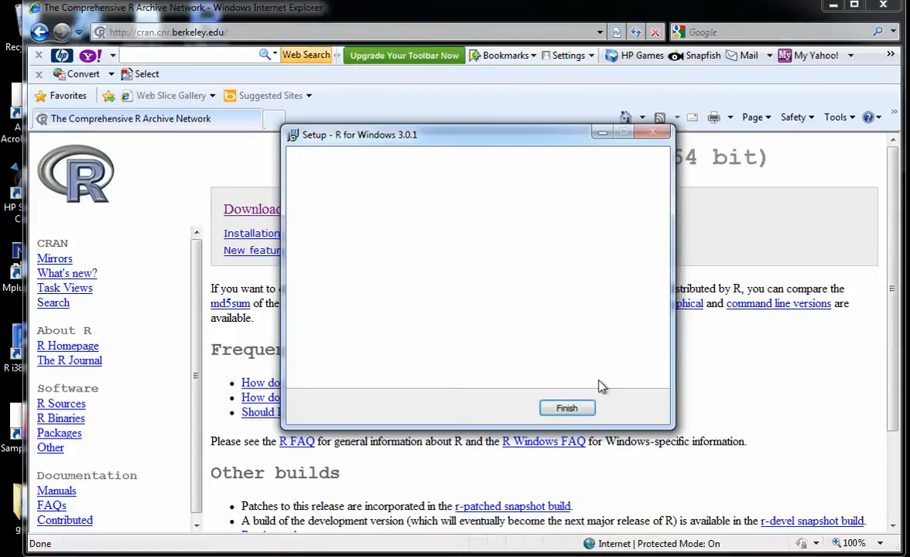
left_click(567, 408)
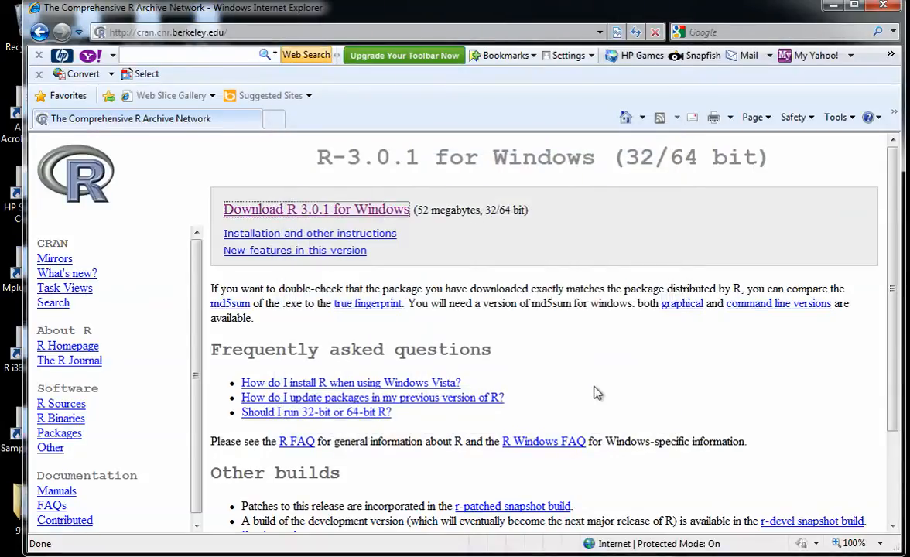
Step: Return to the ssdanalysis.com home page and follow its link for installing RStudio
left_click(41, 33)
left_click(40, 32)
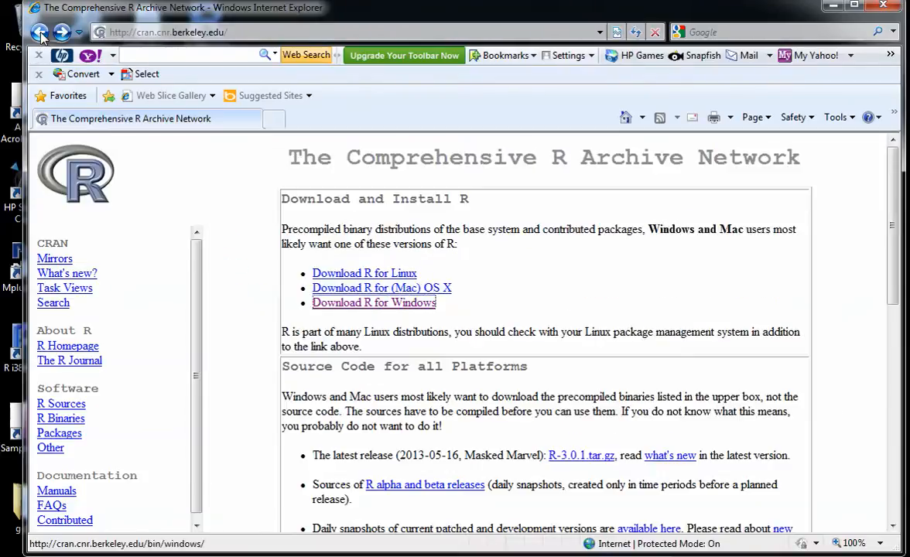
left_click(40, 33)
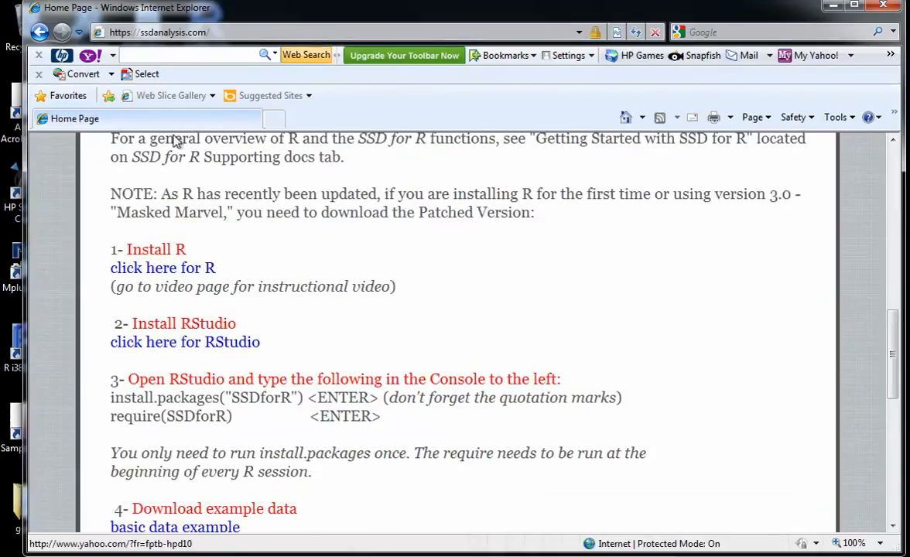
left_click(187, 345)
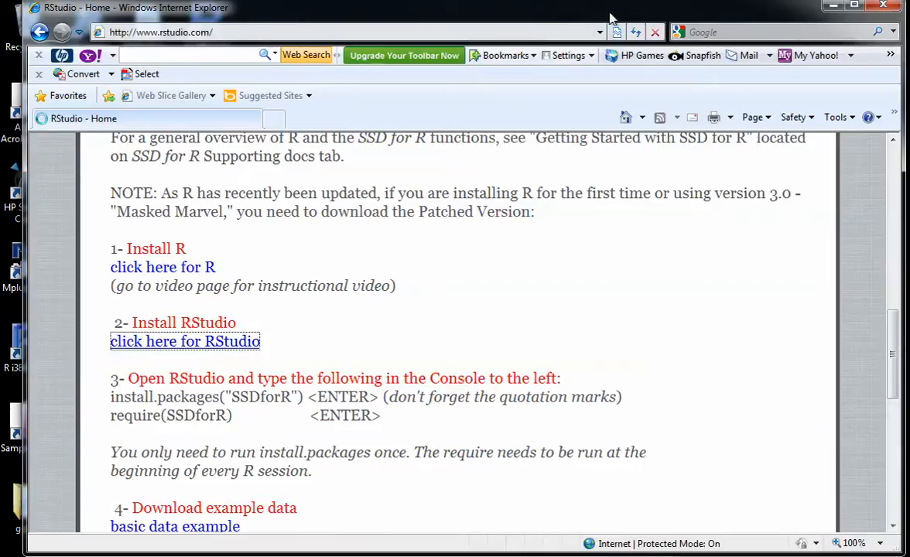
left_click(835, 7)
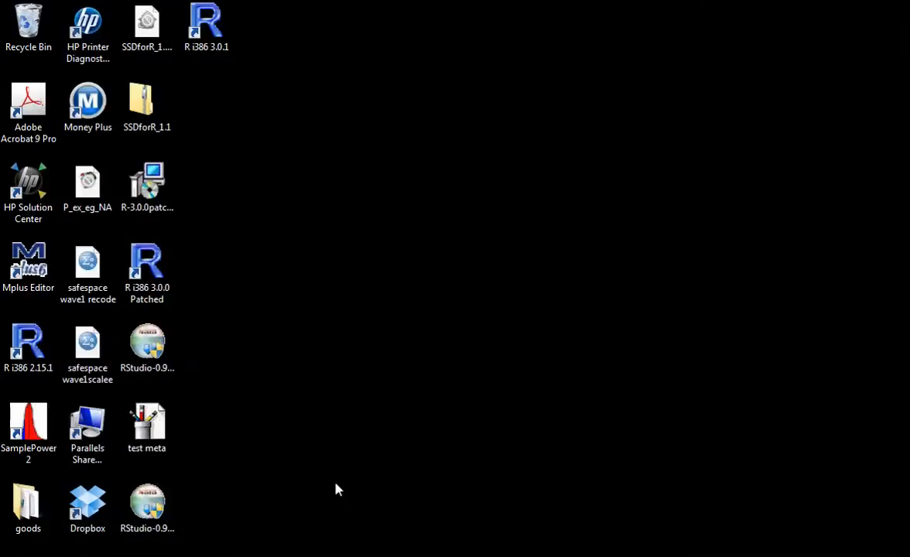
left_click(139, 556)
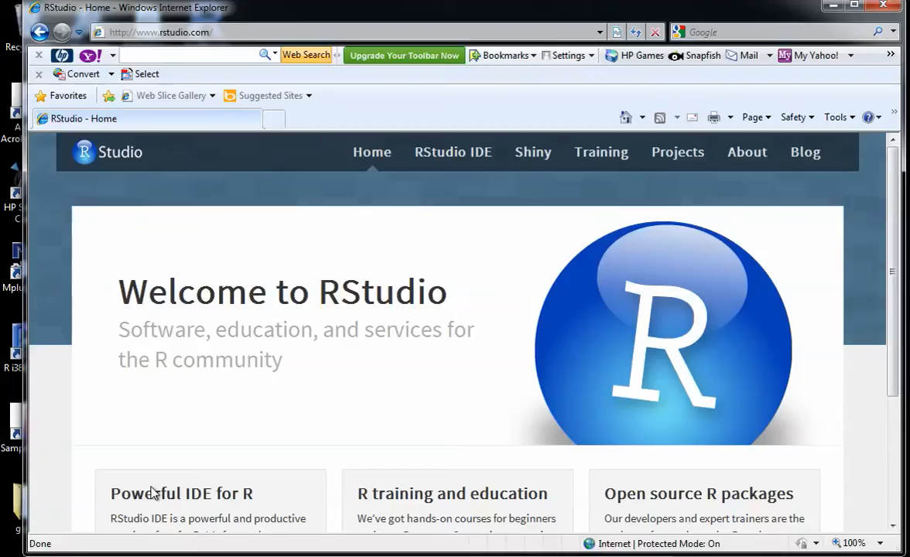
Step: Go from the RStudio home page to the RStudio Desktop download page
scroll(285, 356, "down", 5)
scroll(284, 354, "up", 3)
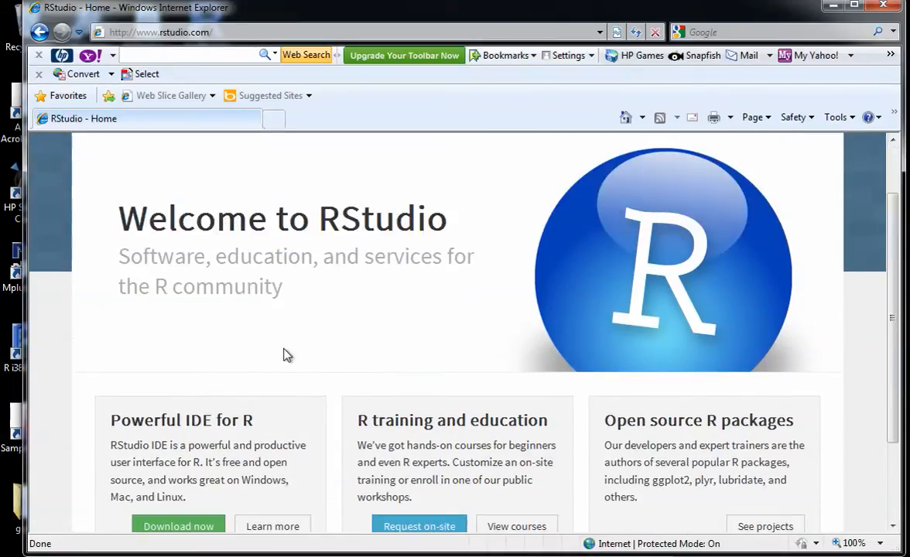
scroll(187, 518, "down", 3)
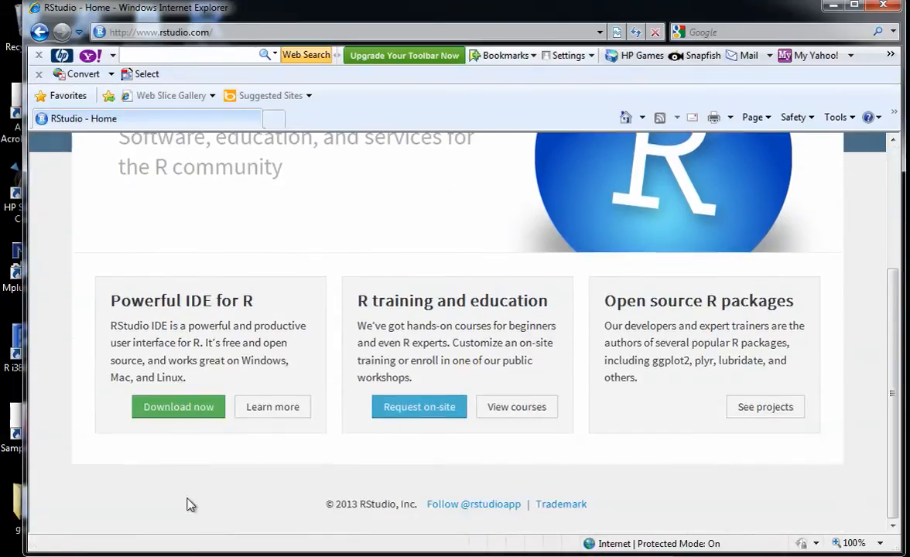
left_click(201, 410)
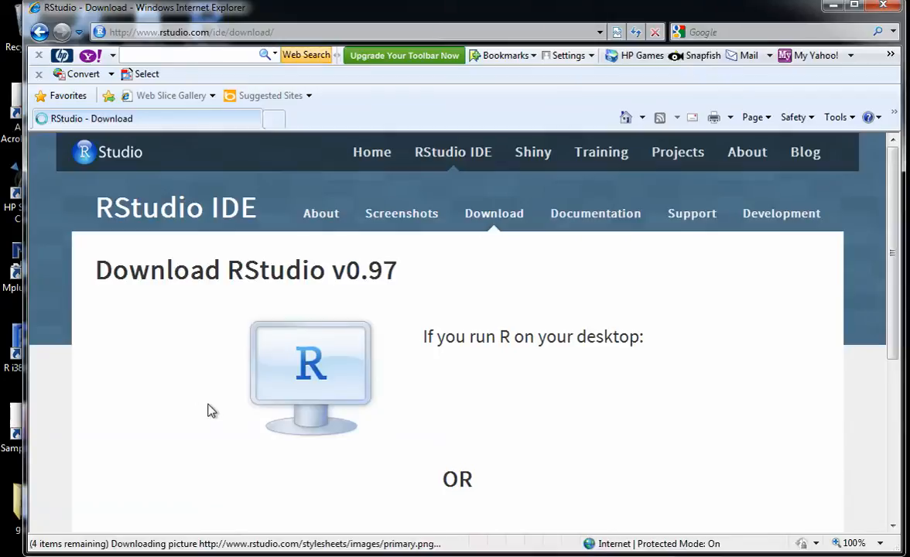
scroll(332, 355, "down", 3)
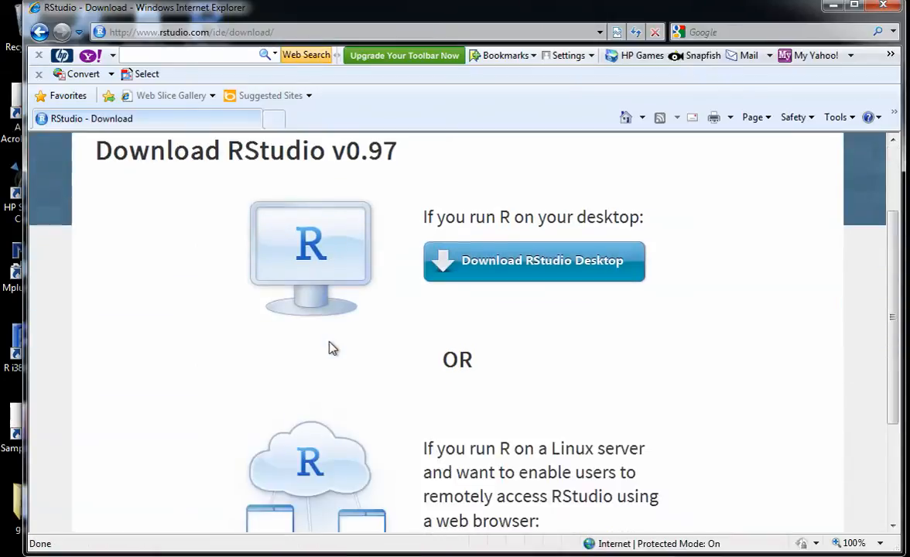
left_click(481, 267)
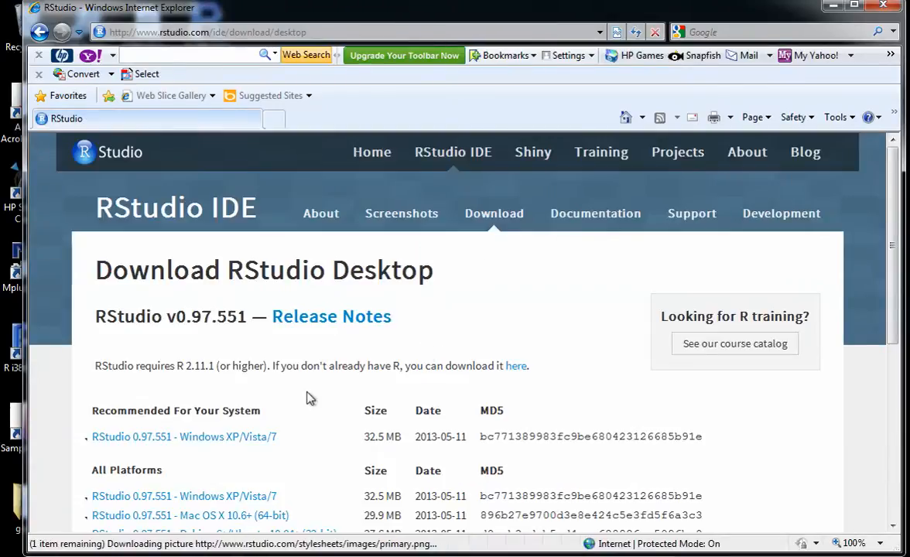
Step: Download the recommended RStudio 0.97.551 installer for Windows XP/Vista/7, choosing to run the file directly
scroll(257, 435, "down", 3)
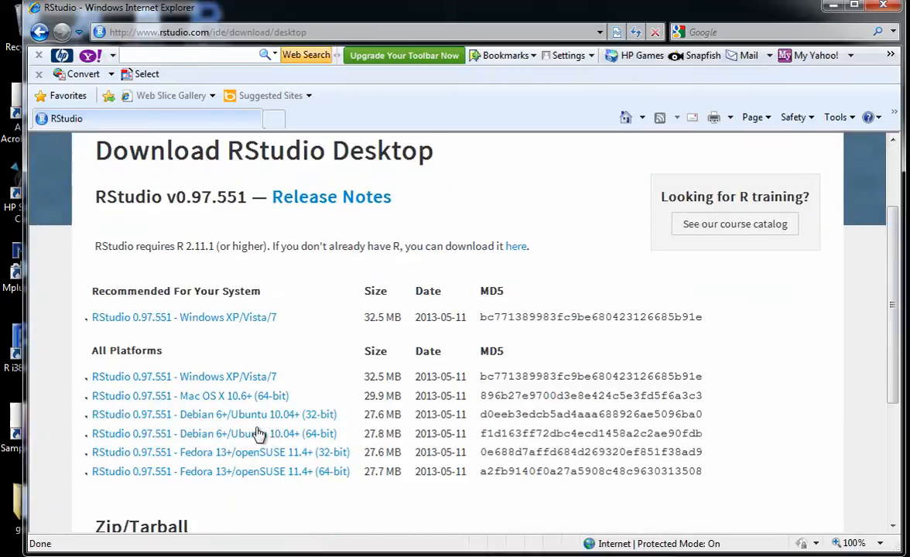
left_click(220, 320)
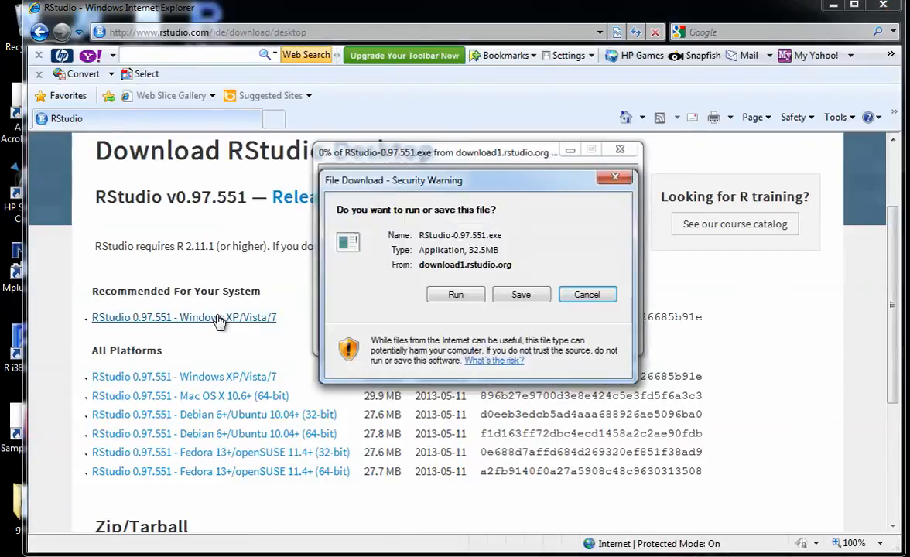
left_click(457, 295)
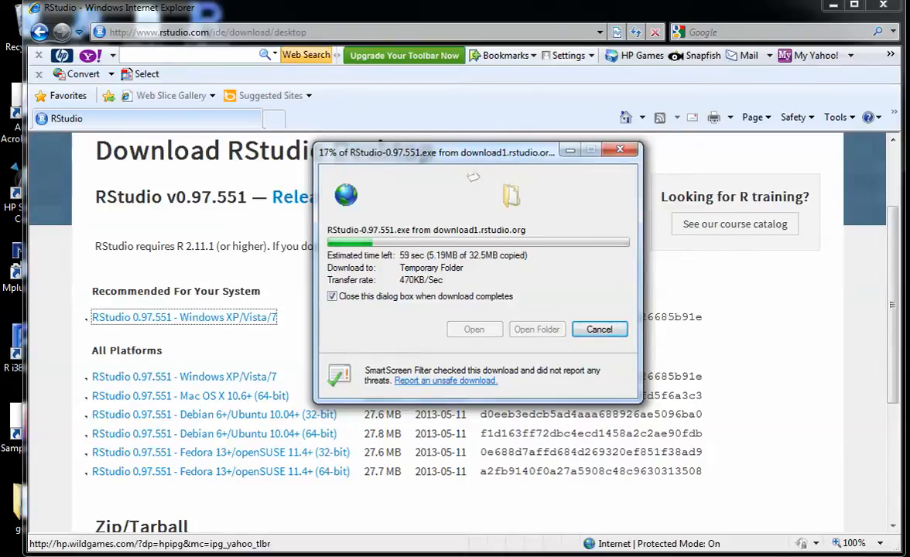
left_click(612, 0)
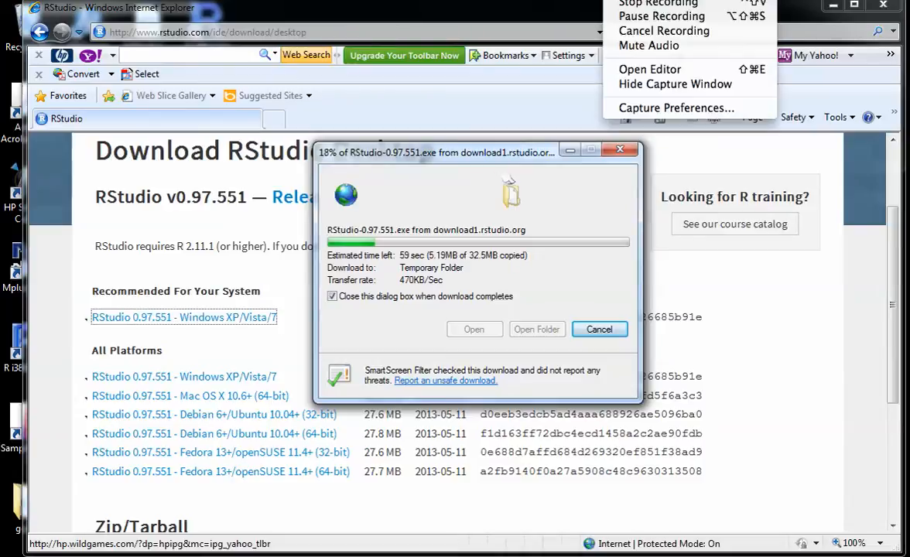
left_click(646, 16)
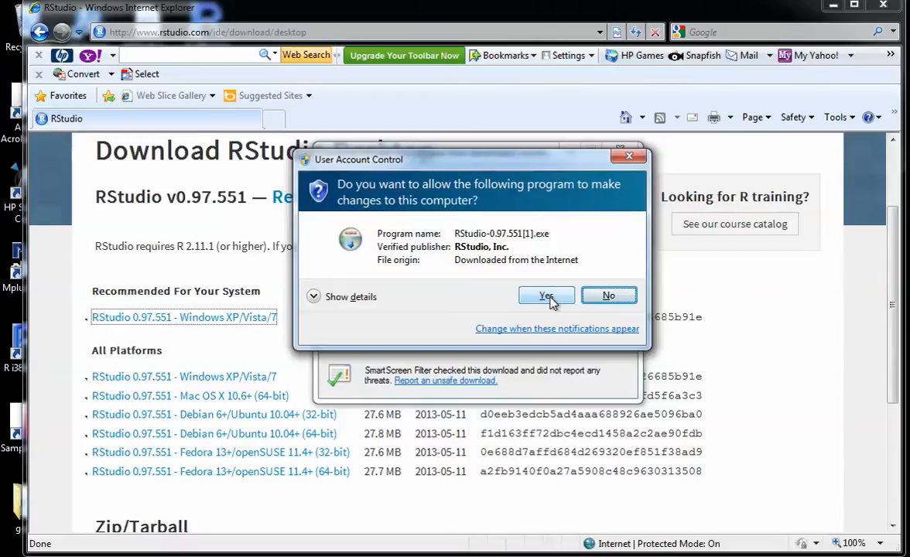
Step: Try to install RStudio in C:\Program Files\RStudio with the default Start Menu folder, and abort the setup
left_click(548, 298)
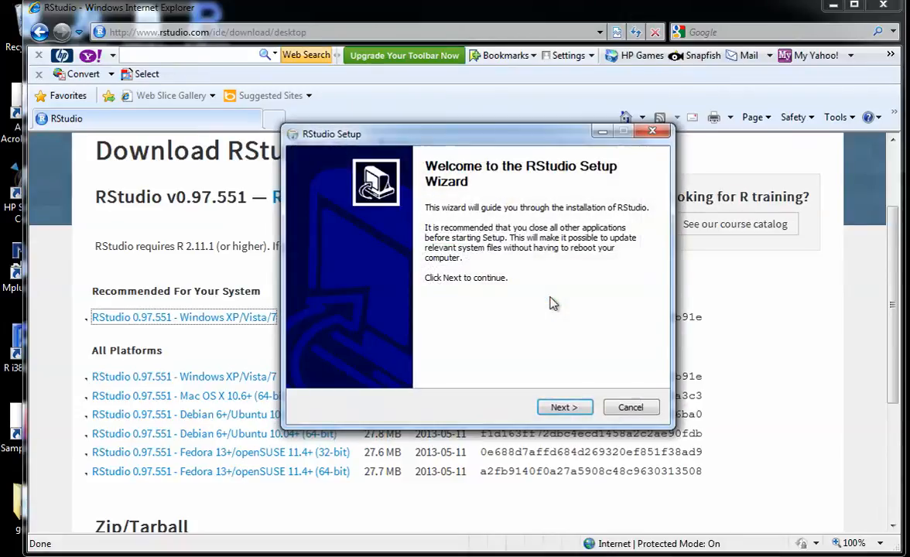
left_click(566, 407)
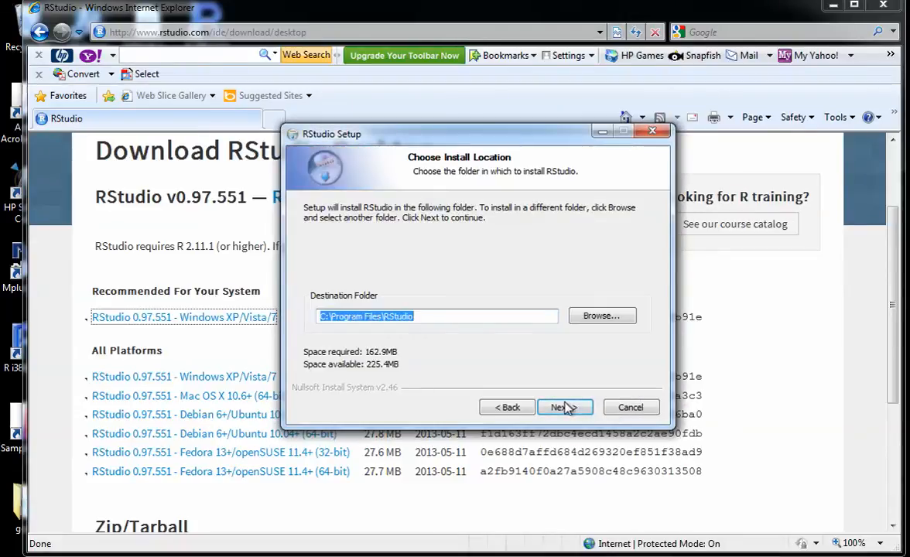
left_click(566, 407)
left_click(566, 407)
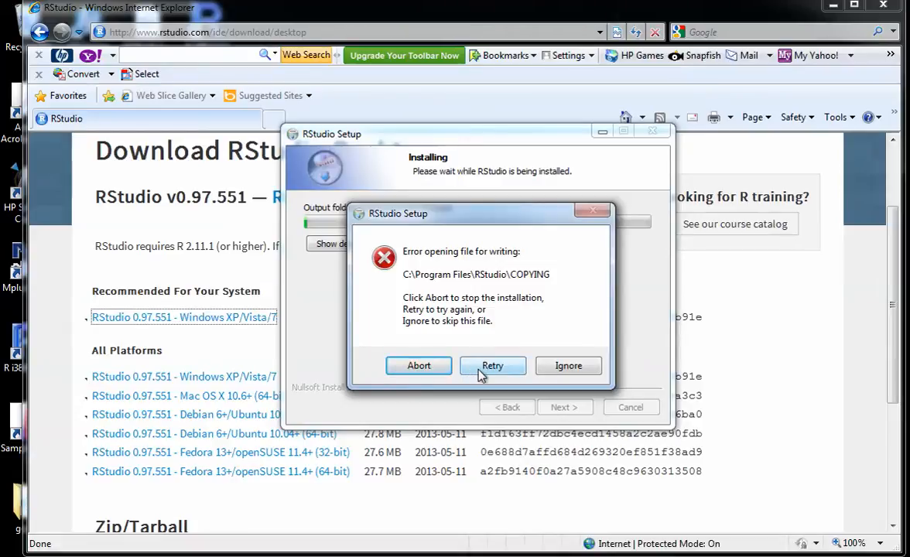
left_click(427, 370)
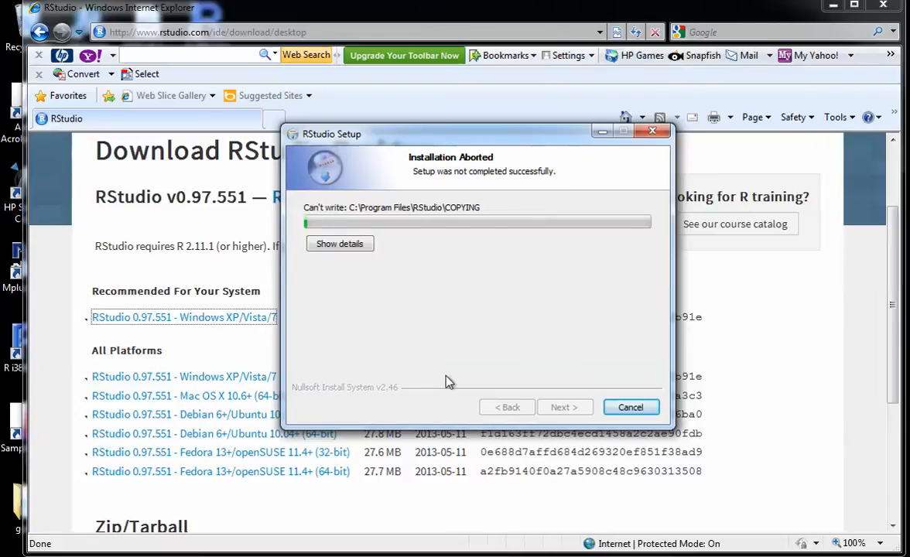
left_click(646, 407)
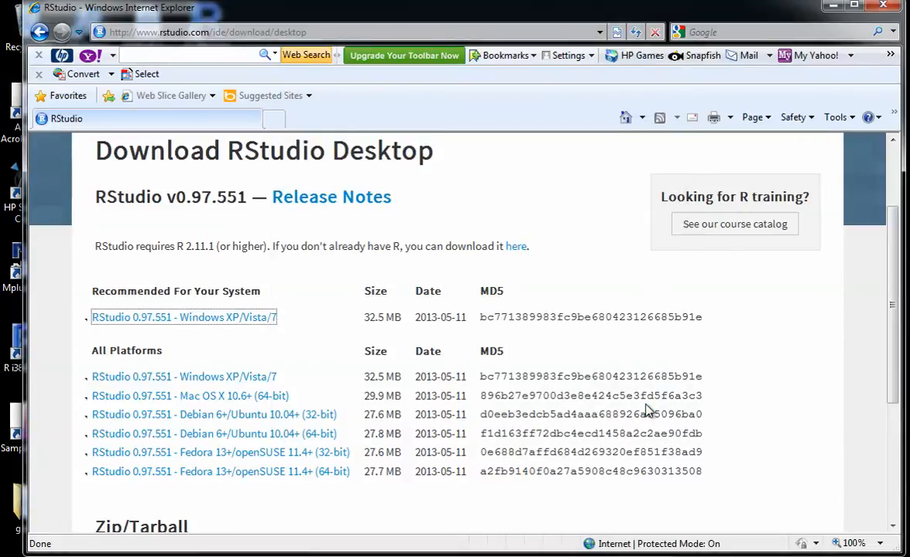
Step: Download the recommended RStudio 0.97.551 installer for Windows XP/Vista/7 again, run it directly and allow it to make changes to the computer
left_click(256, 321)
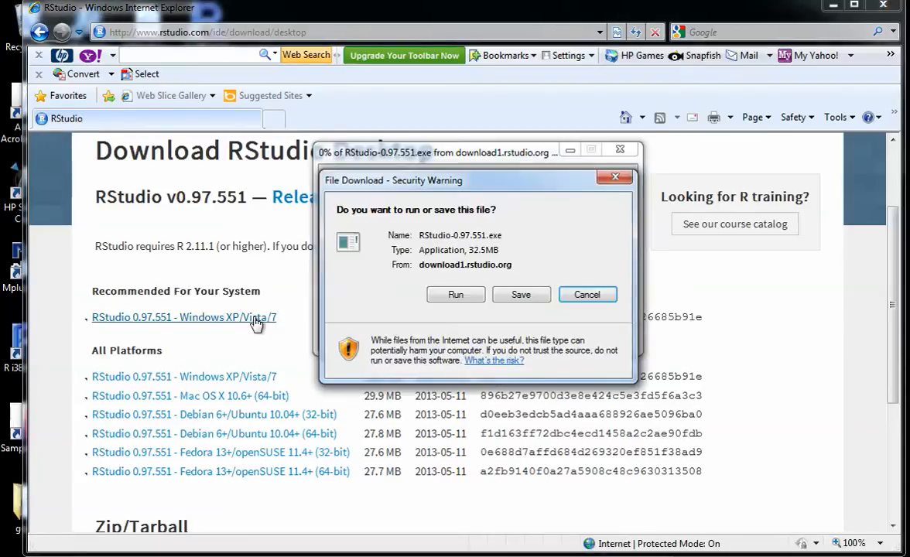
left_click(453, 299)
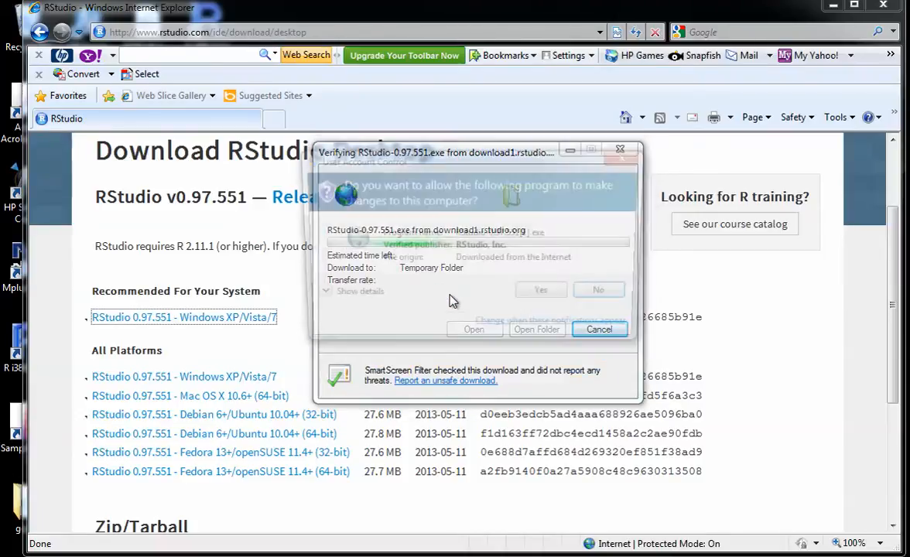
left_click(547, 297)
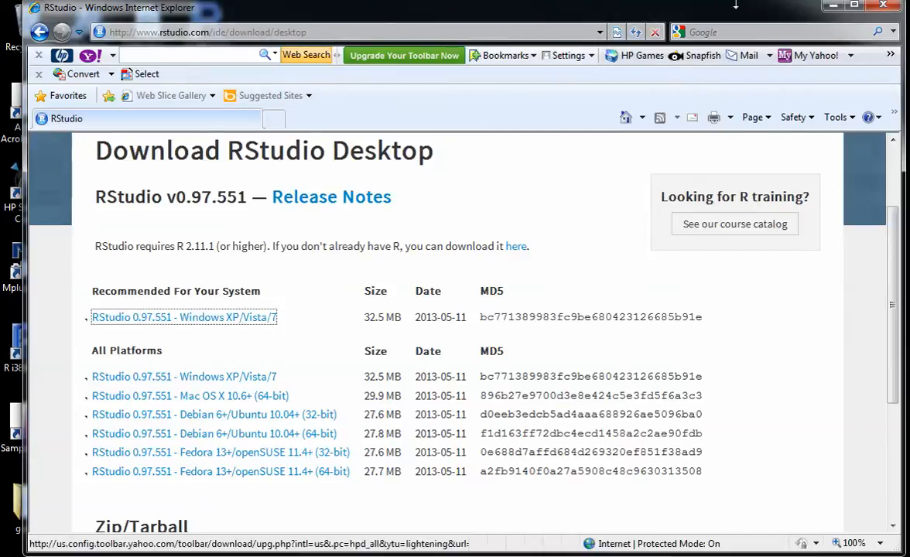
Step: Move the browser window clear of the setup wizard, install RStudio in C:\Program Files\RStudio with default options, and finish the setup
left_click_drag(737, 16, 766, 439)
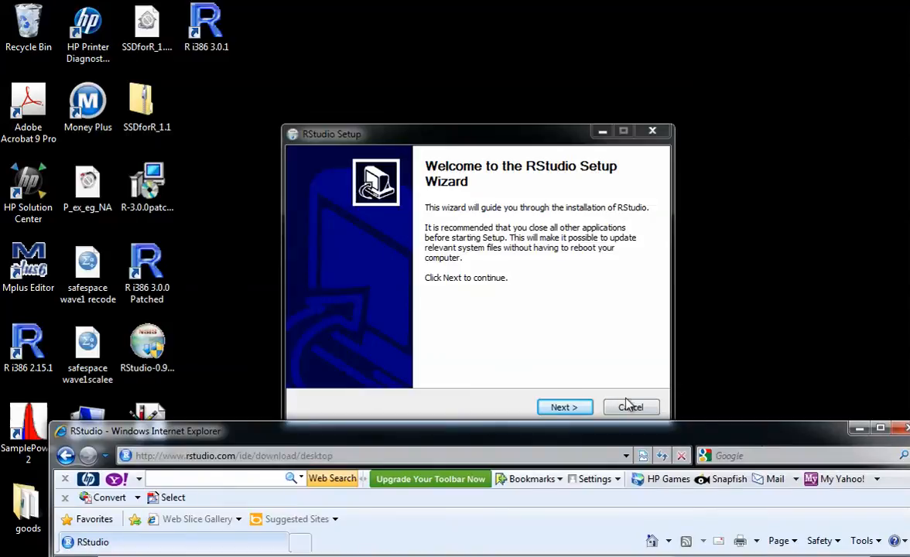
left_click(564, 408)
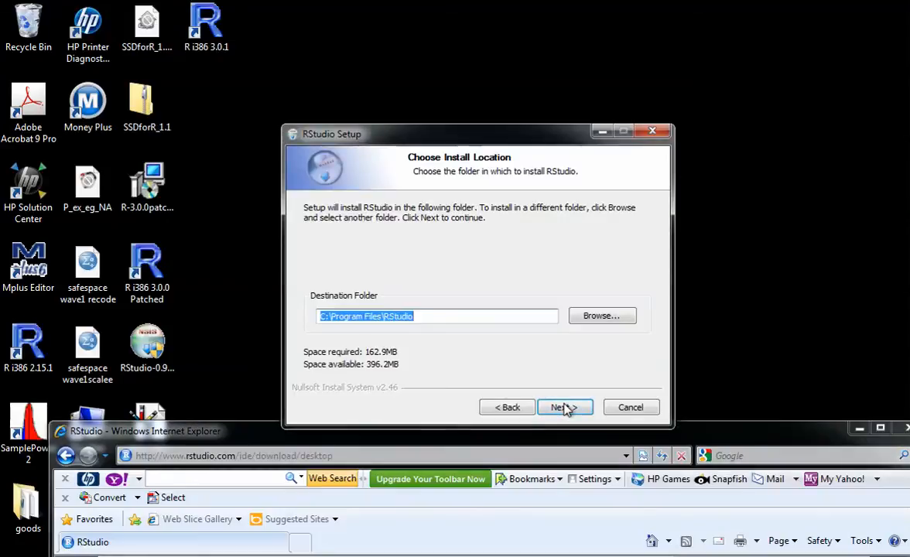
left_click(564, 408)
left_click(564, 407)
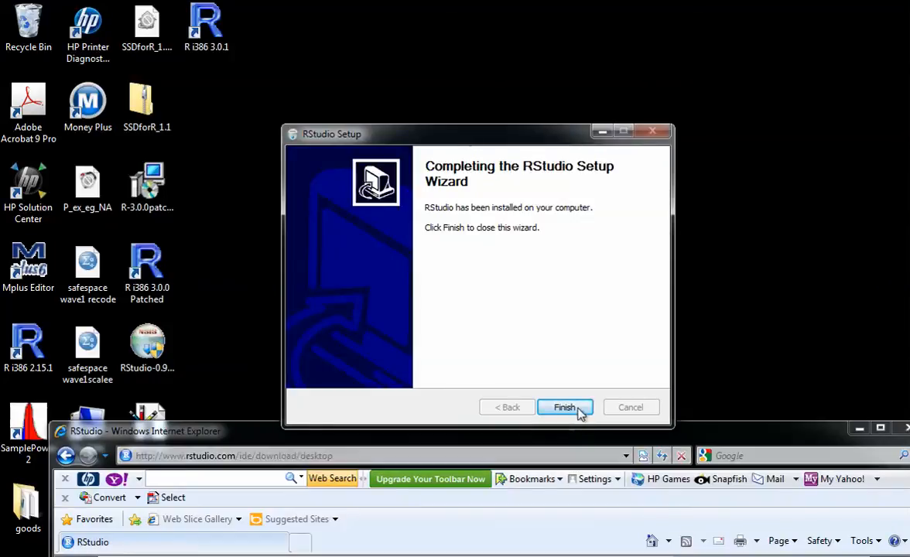
left_click(571, 410)
Step: Move the browser window with the RStudio download page back up to the upper part of the desktop
left_click(565, 456)
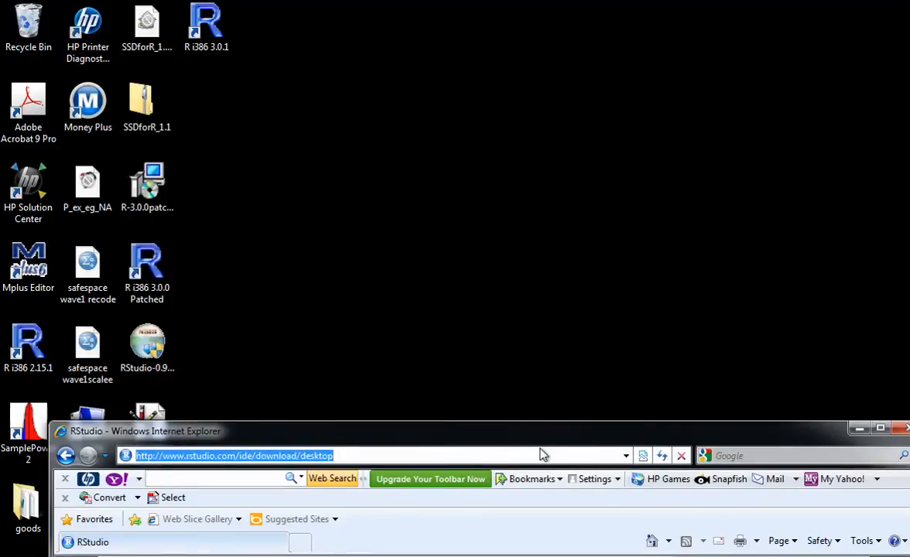
left_click(542, 451)
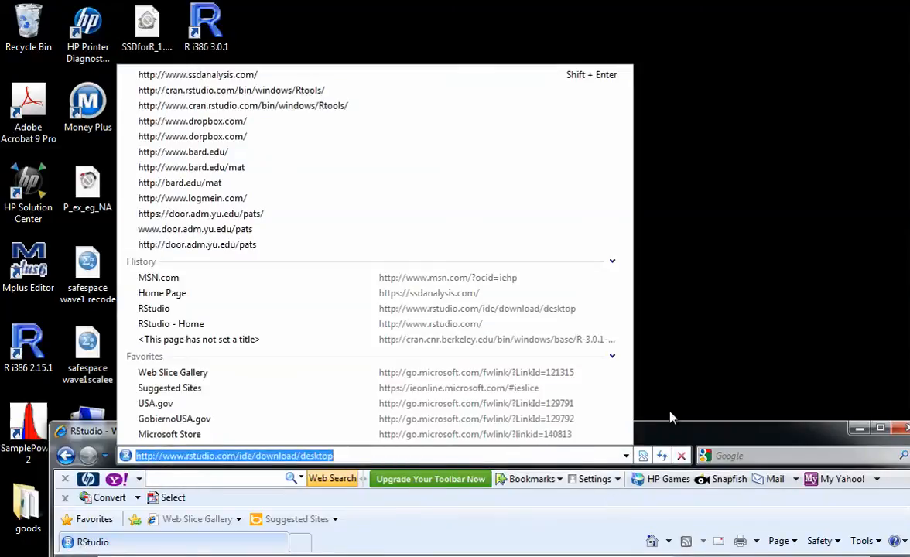
left_click(719, 424)
left_click_drag(706, 437, 655, 17)
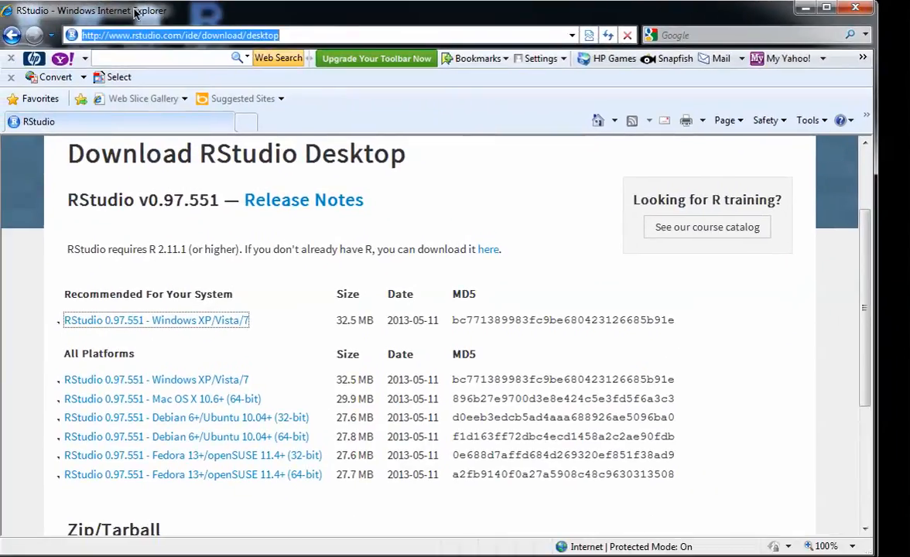
Step: Launch the newly installed RStudio from the RStudio folder among all installed programs
key("super")
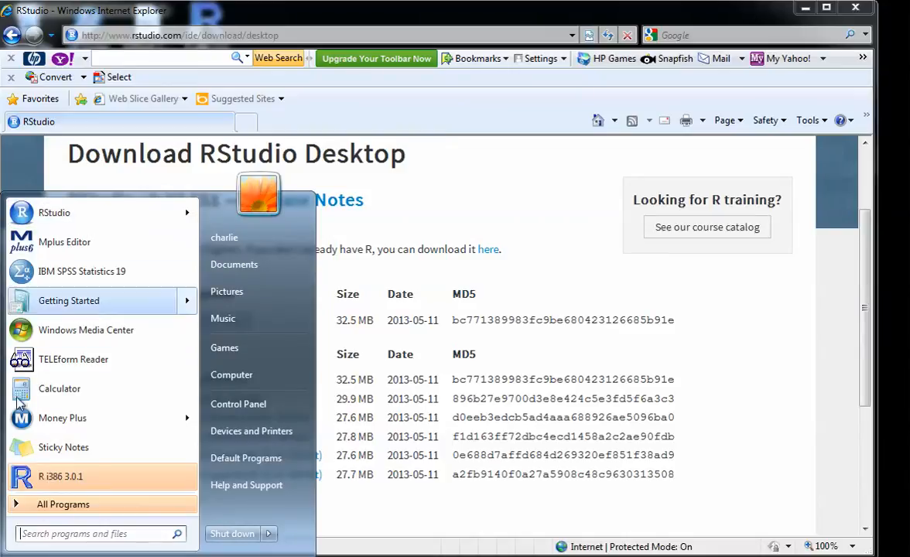
key("Escape")
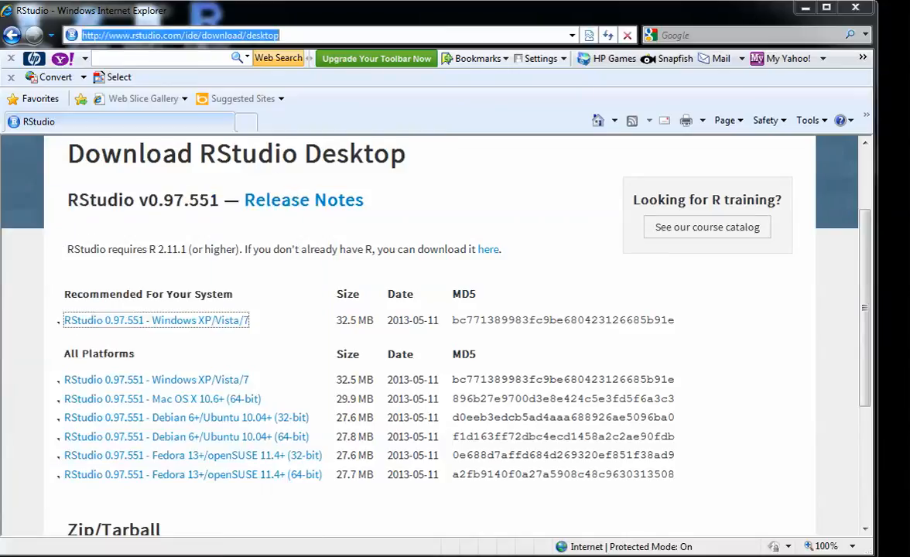
key("super")
left_click(86, 504)
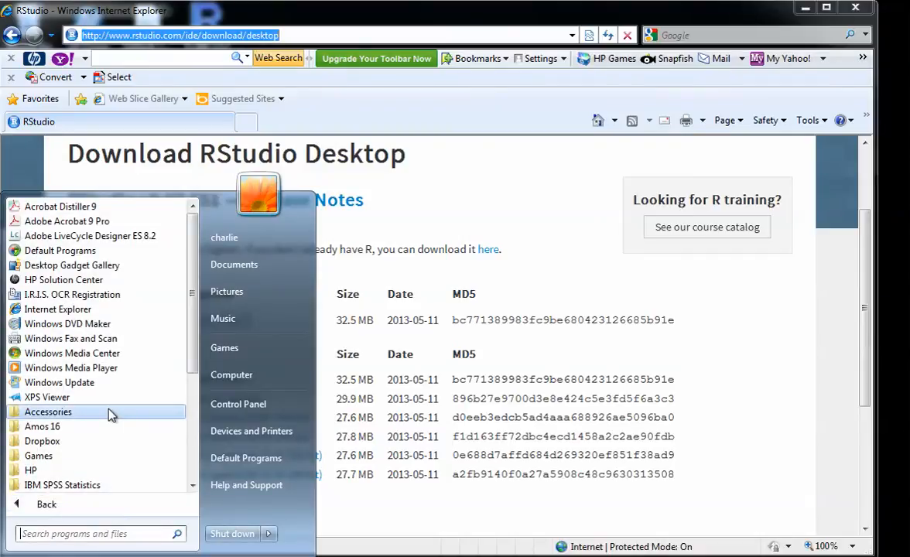
scroll(108, 415, "down", 4)
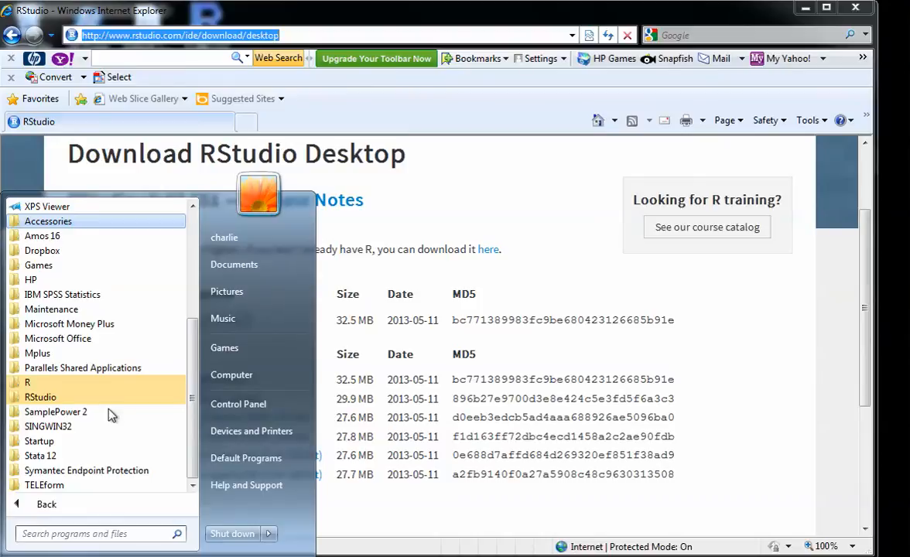
left_click(94, 399)
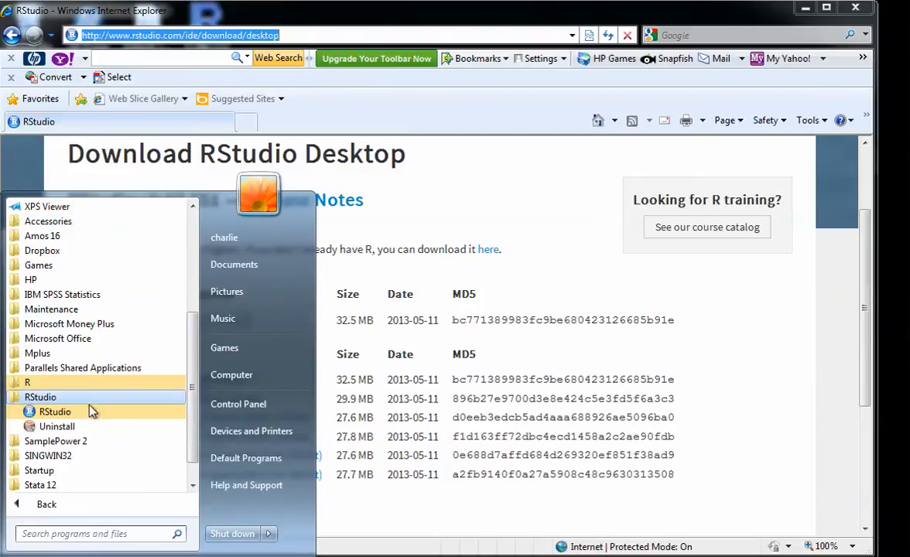
left_click(91, 413)
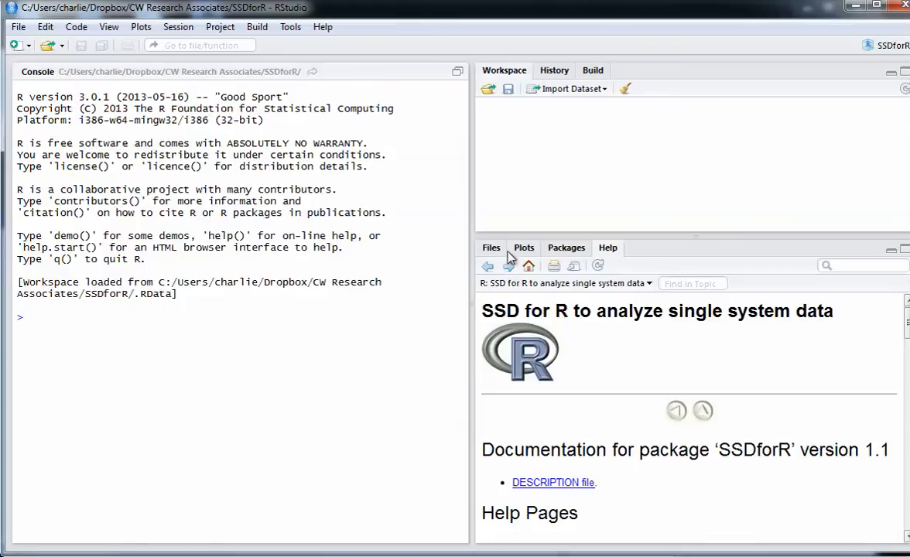
Step: Install the SSDforR package with its dependencies from the CRAN repository into the default library, and allow RStudio R Session to open
left_click(567, 248)
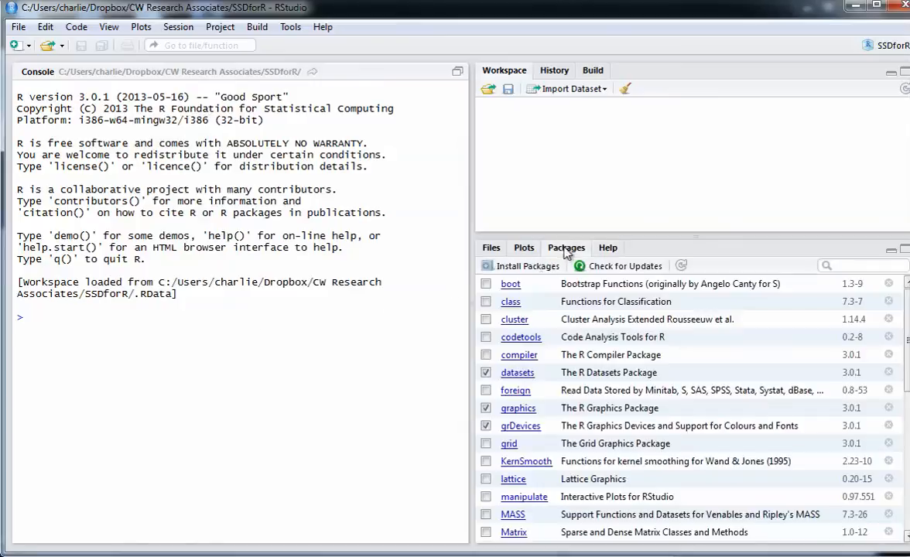
left_click(528, 267)
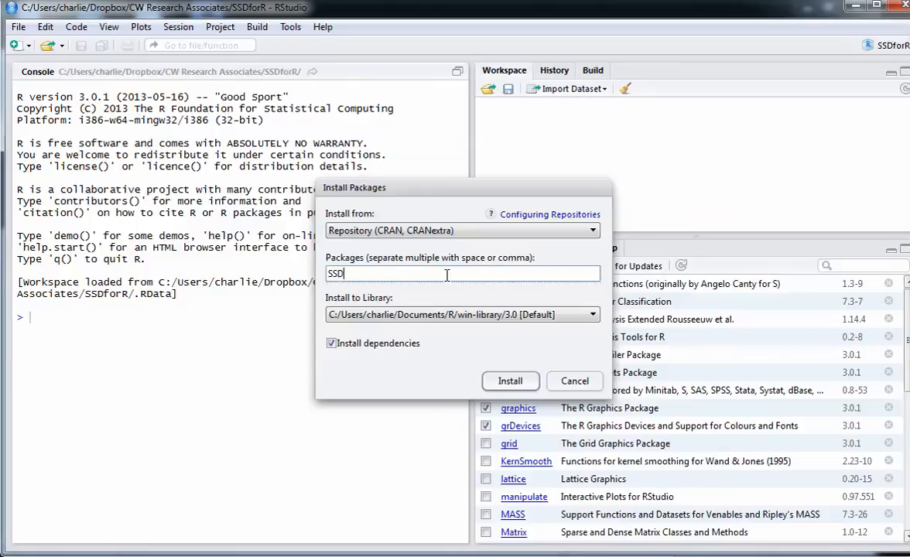
type("SSDforR")
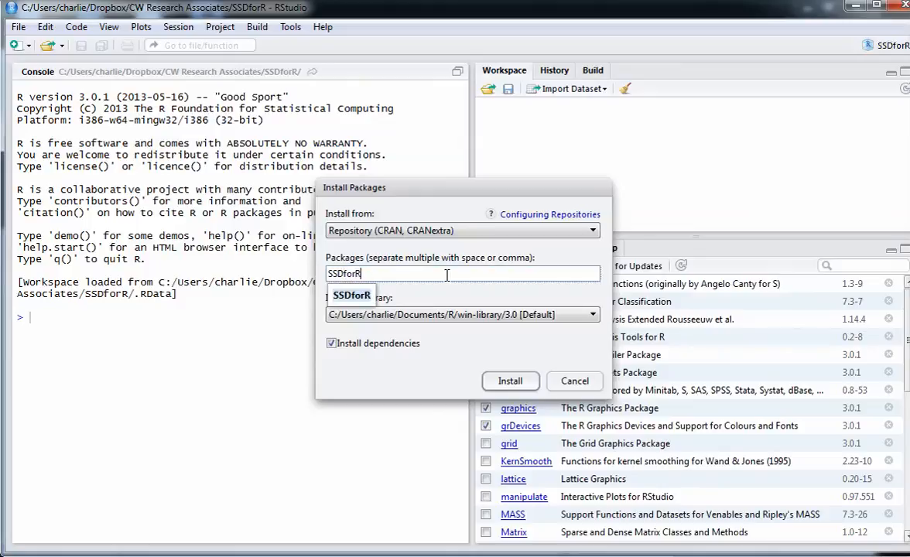
left_click(507, 380)
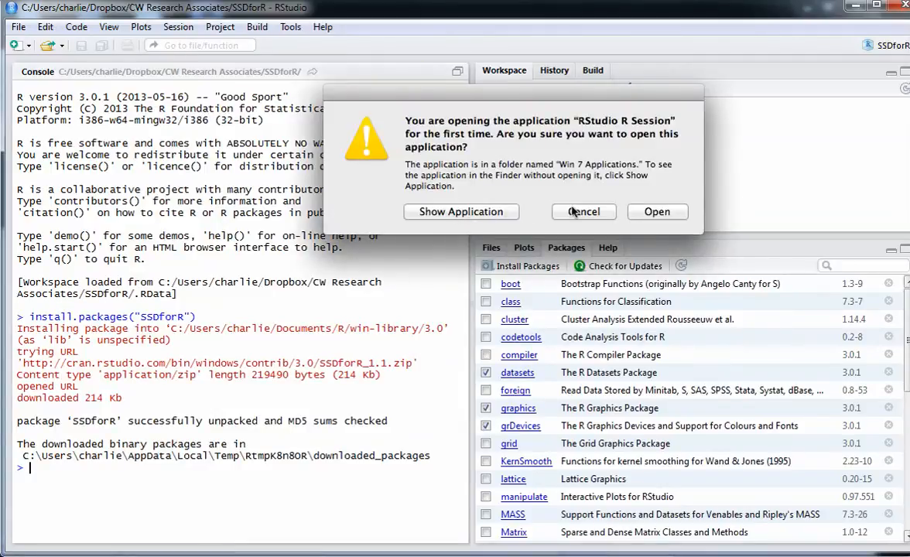
left_click(648, 212)
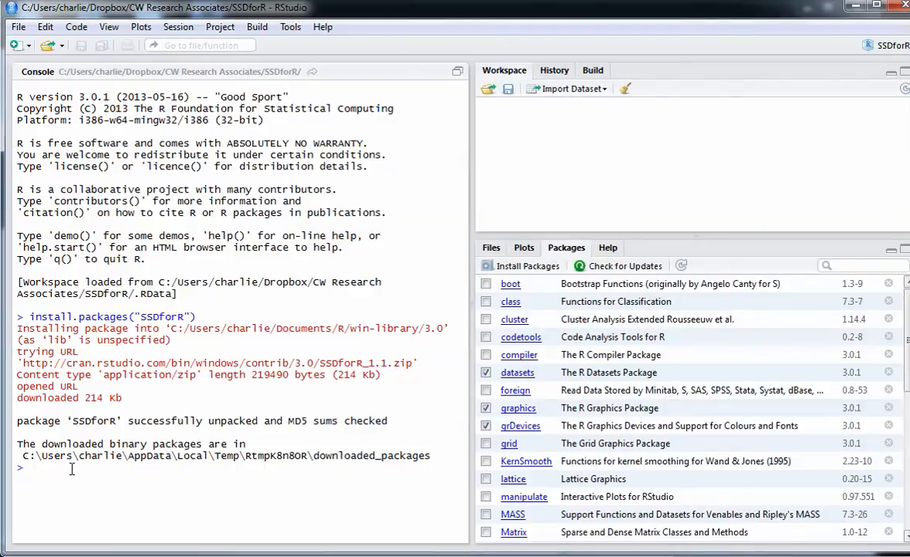
Step: Load the SSDforR package into the R session from the list of installed packages
left_click(486, 426)
scroll(488, 427, "down", 5)
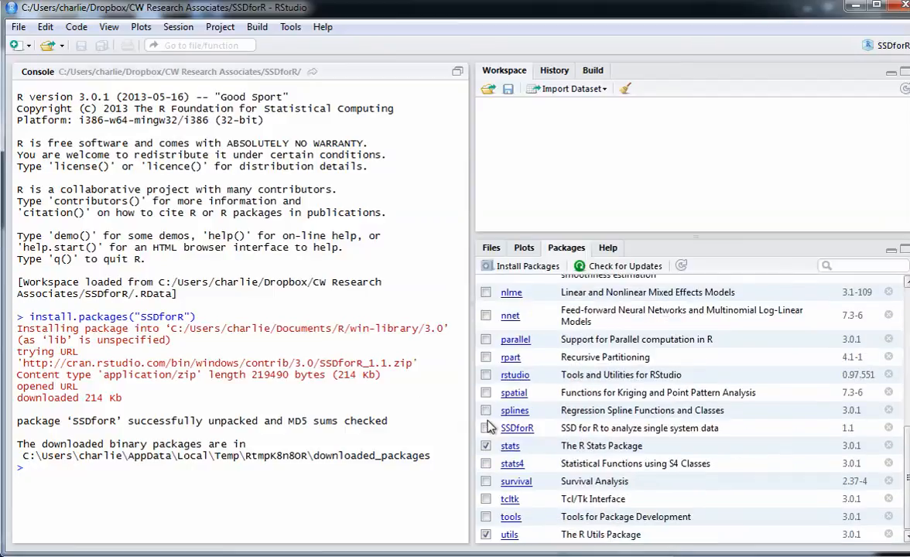
scroll(487, 427, "up", 1)
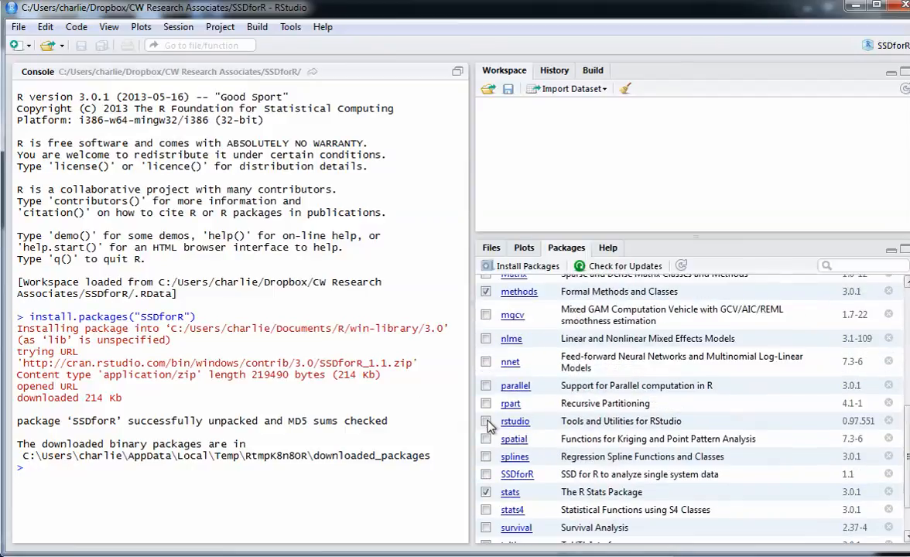
left_click(486, 474)
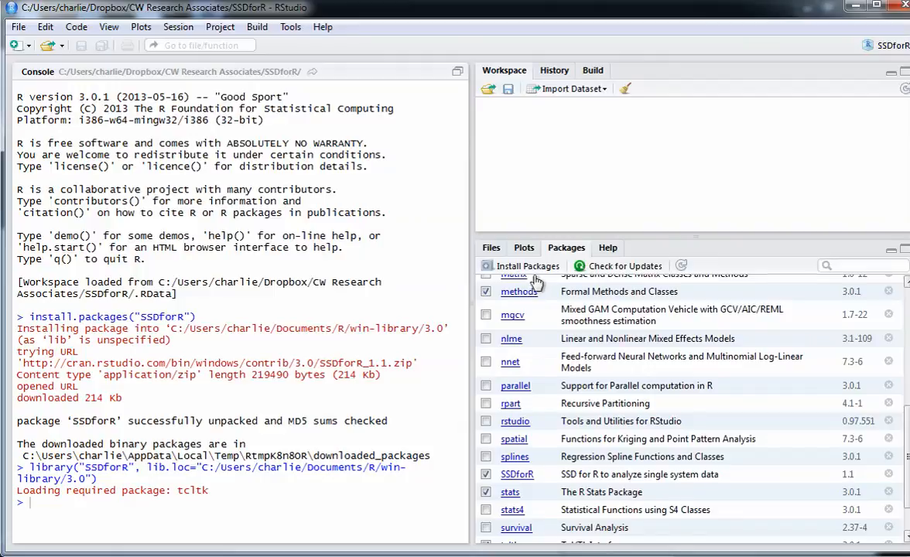
Step: Open the SSDforR package documentation and go to the Examples section of the ABplot simple line graph help page
left_click(517, 475)
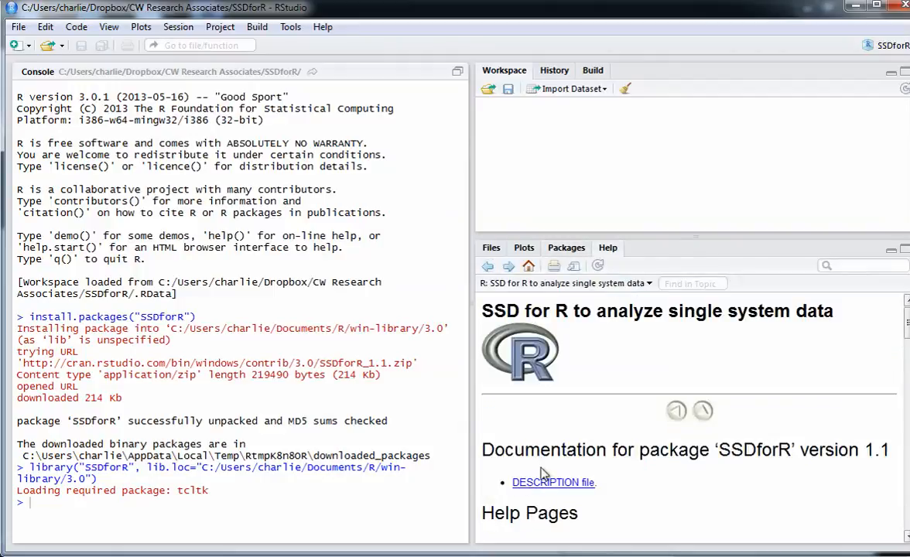
scroll(544, 474, "down", 5)
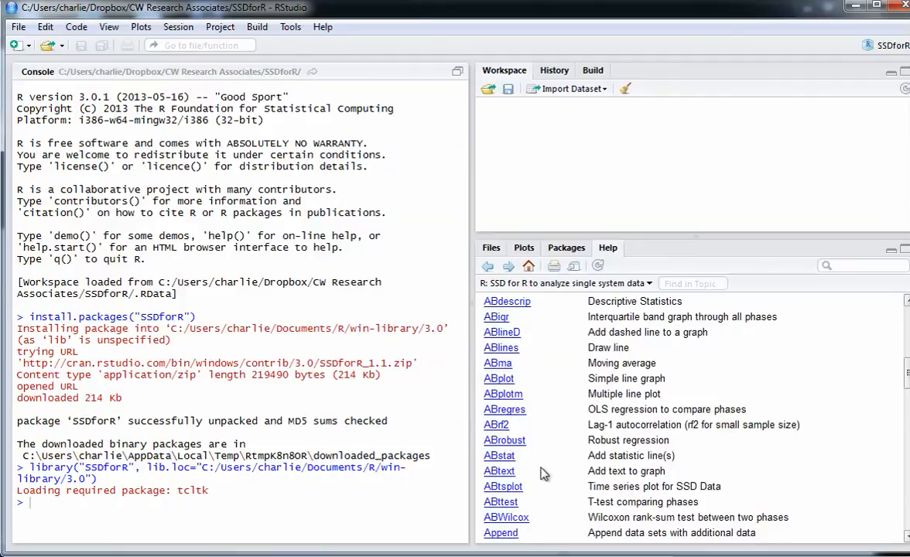
scroll(544, 474, "down", 1)
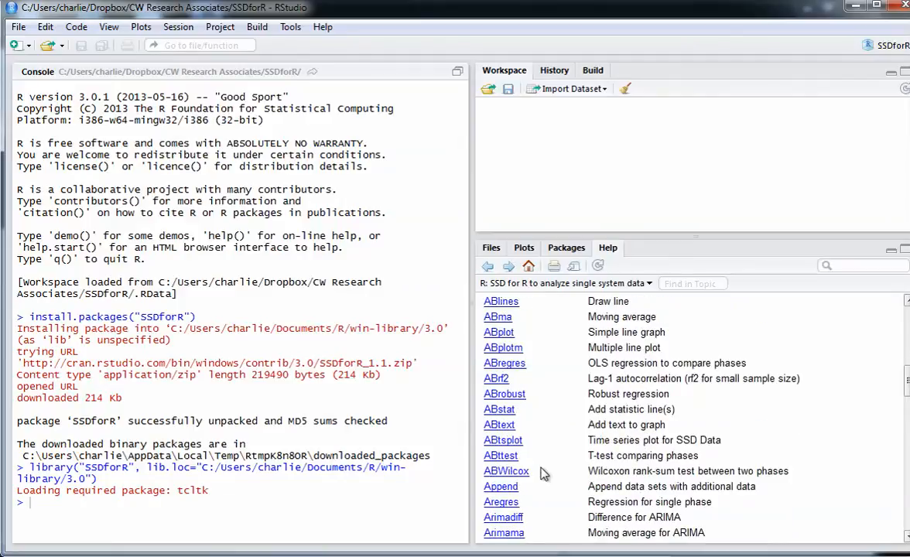
left_click(503, 332)
scroll(552, 376, "down", 10)
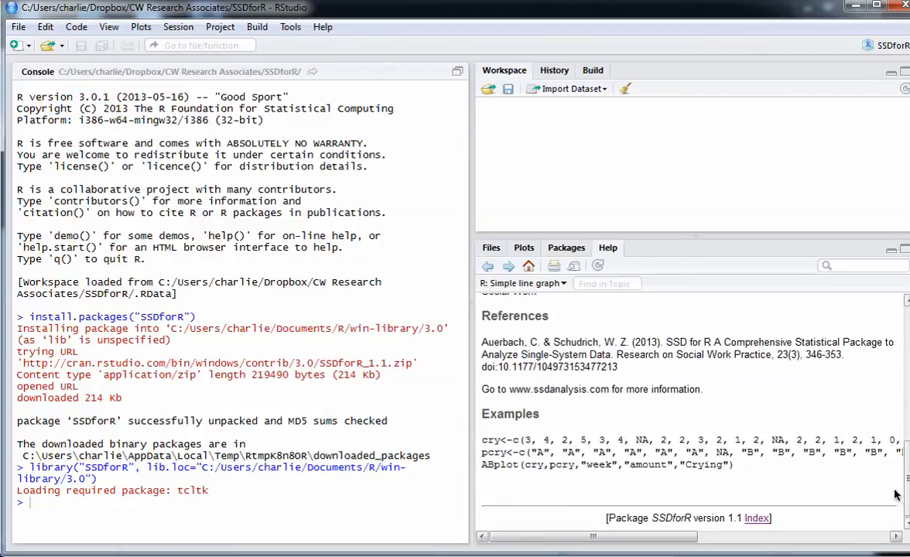
Step: Copy the complete ABplot example code, including the cry and pcry vectors, from the help page
left_click_drag(482, 440, 735, 476)
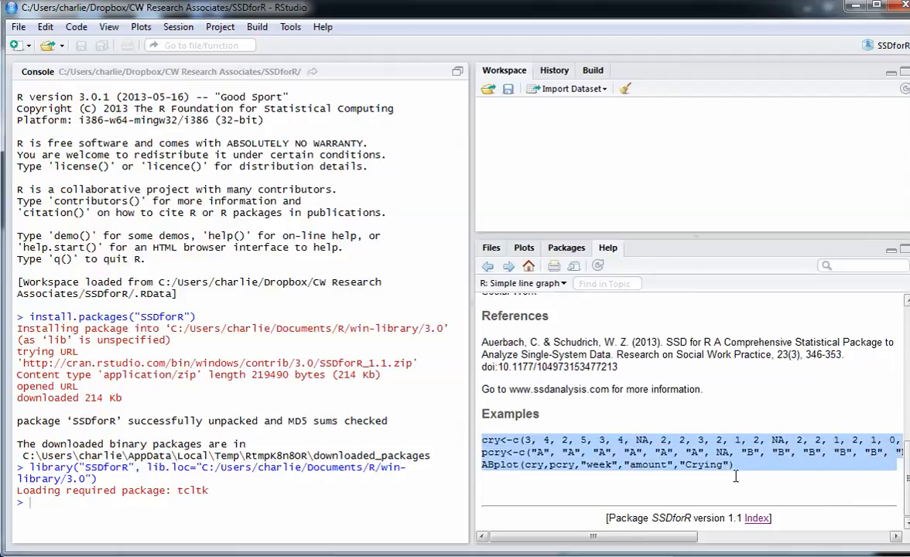
key("ctrl+c")
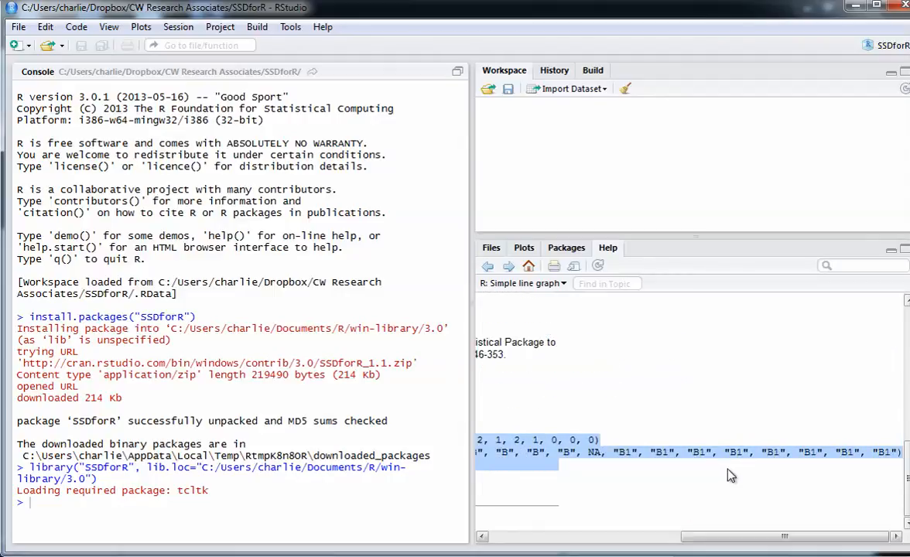
key("super")
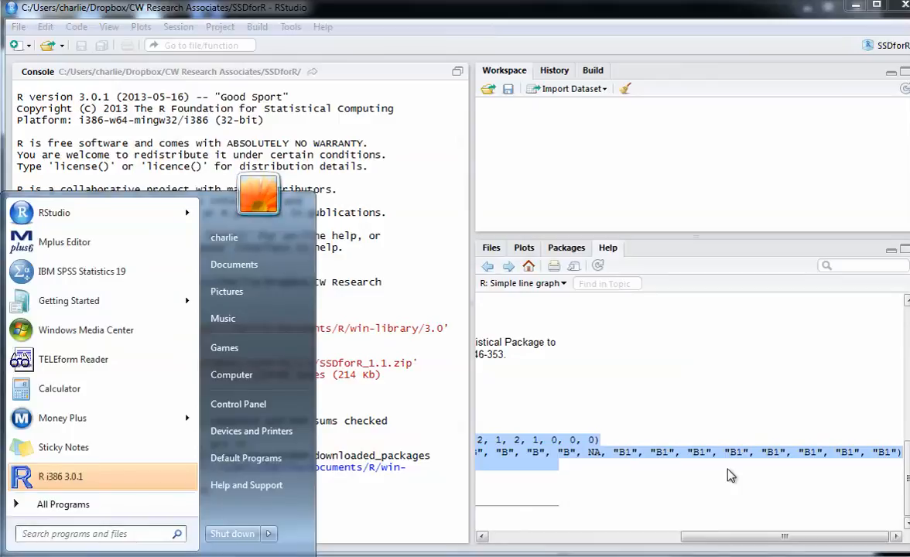
Step: Dismiss the Start menu and select the three lines of ABplot example code on the help page again
key("Escape")
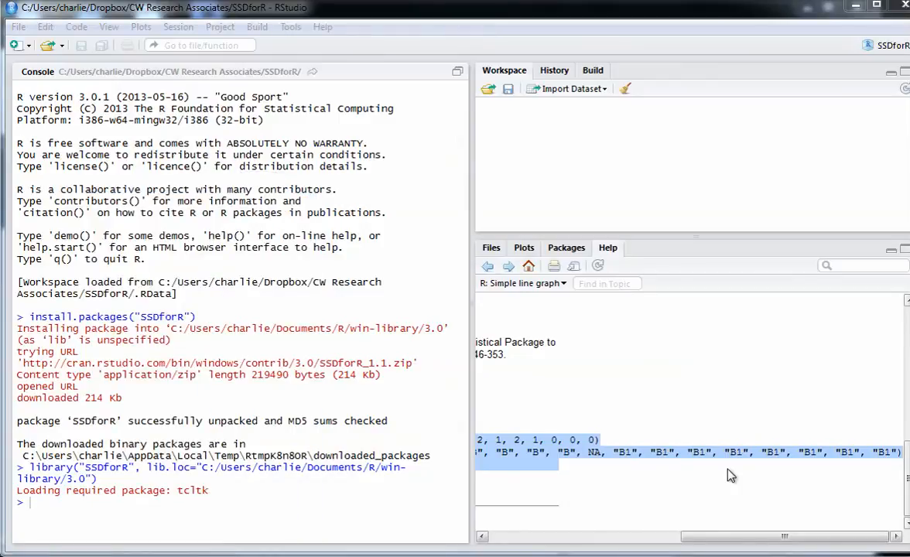
left_click(188, 514)
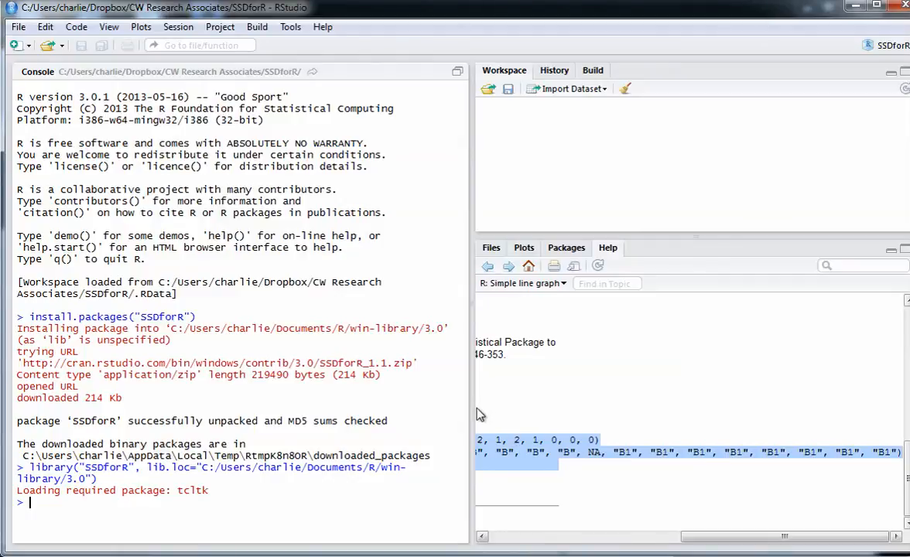
left_click(492, 440)
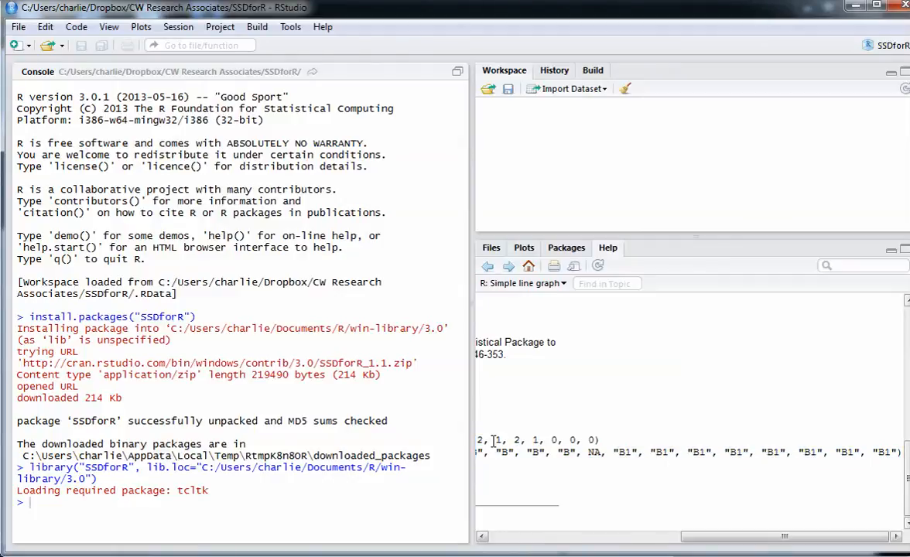
scroll(492, 440, "left", 5)
left_click_drag(484, 441, 683, 479)
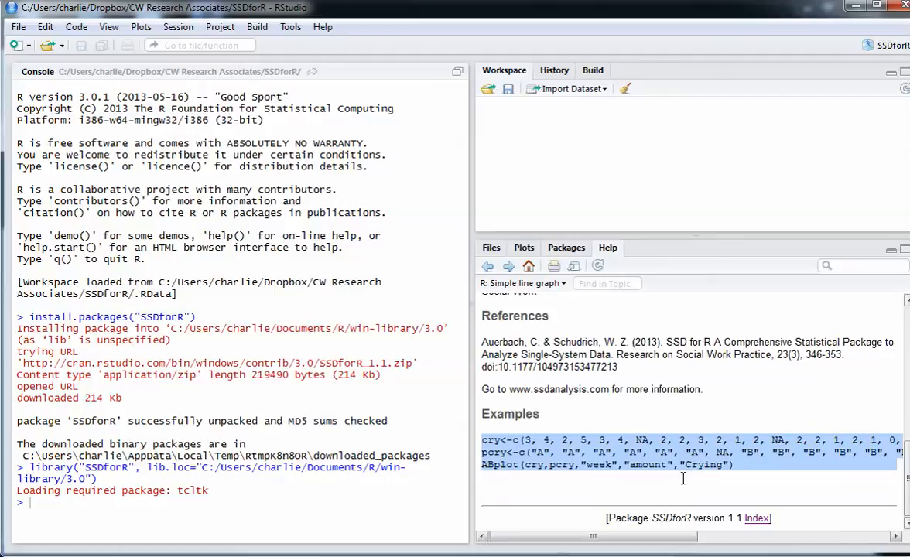
Step: Paste the cry and pcry vectors and ABplot(cry,pcry,"week","amount","Crying") into the R console and run them
left_click(158, 496)
key("ctrl+v")
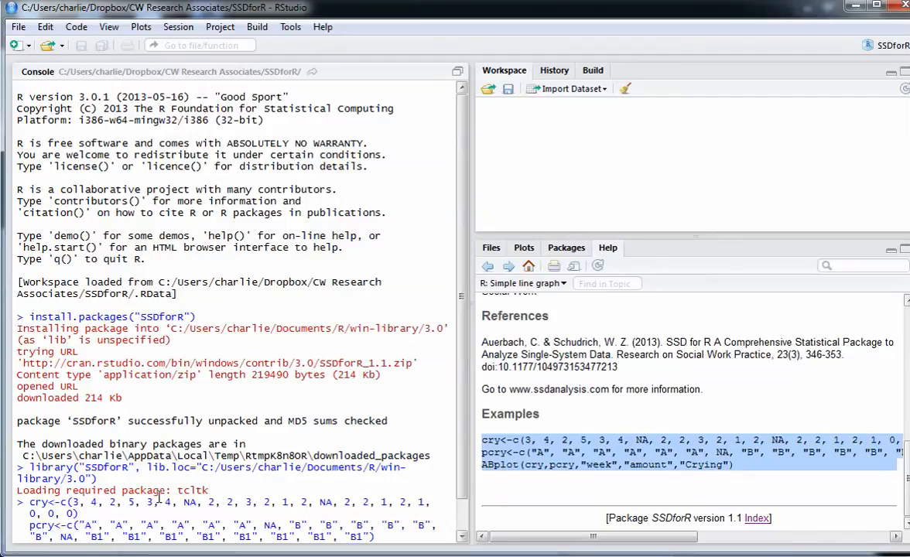
key("Return")
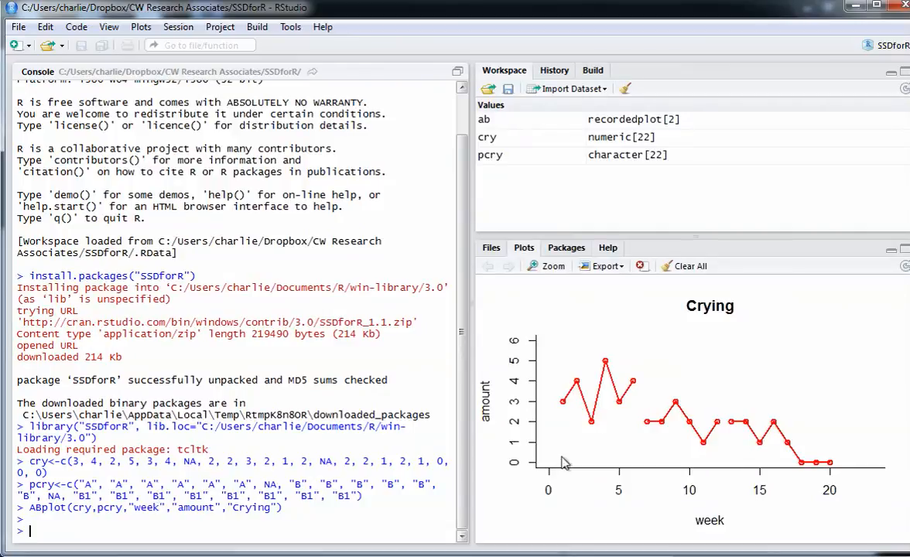